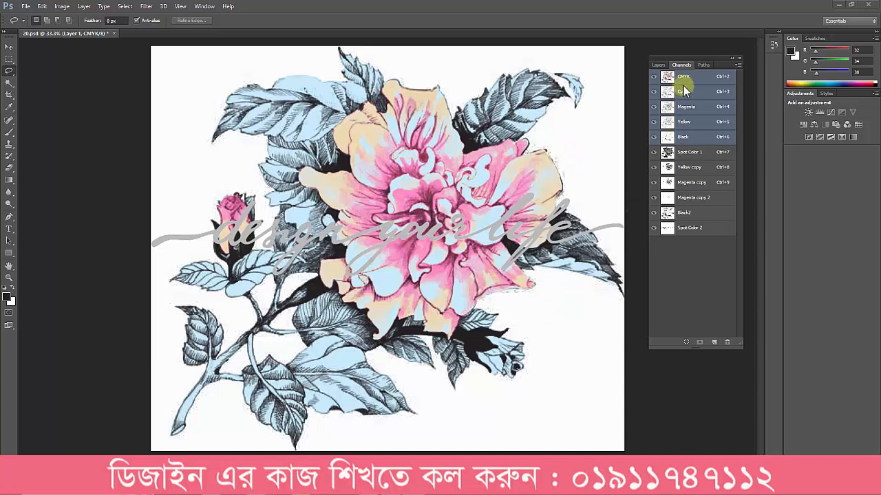
Step: Hide all the spot channels, from Spot Color 1 to Spot Color 2, leaving only the CMYK composite displayed
left_click(702, 66)
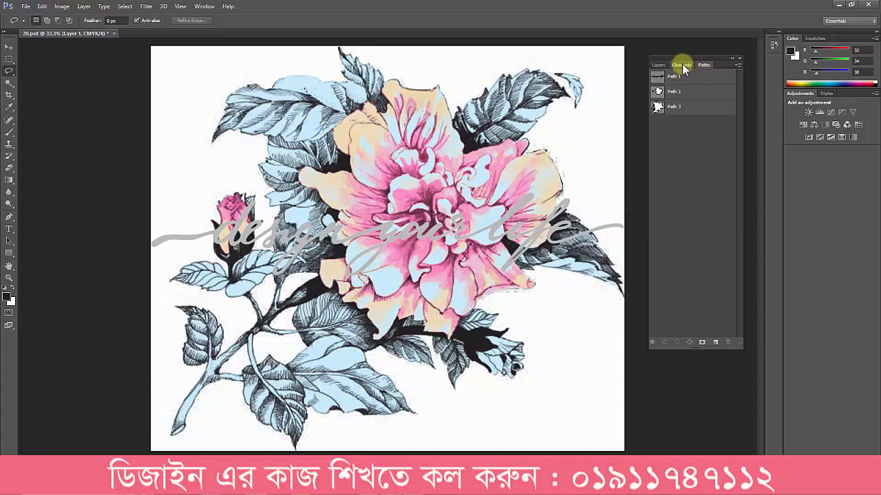
left_click(681, 65)
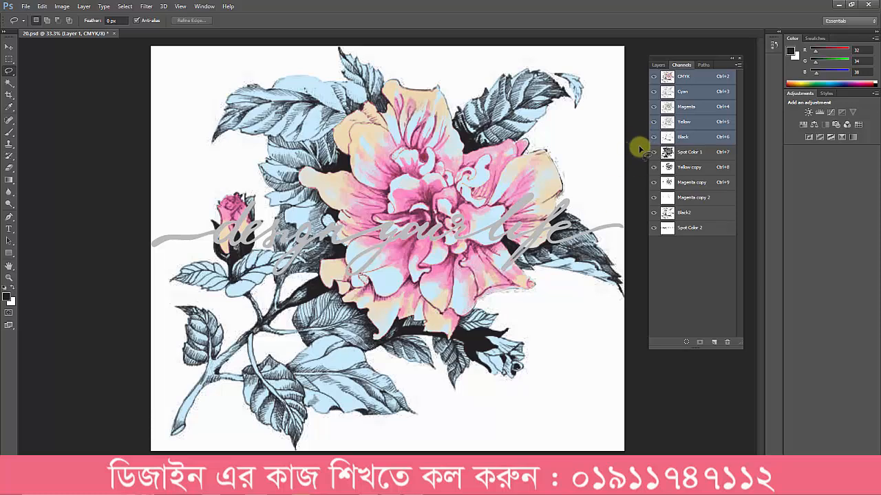
left_click_drag(650, 152, 650, 230)
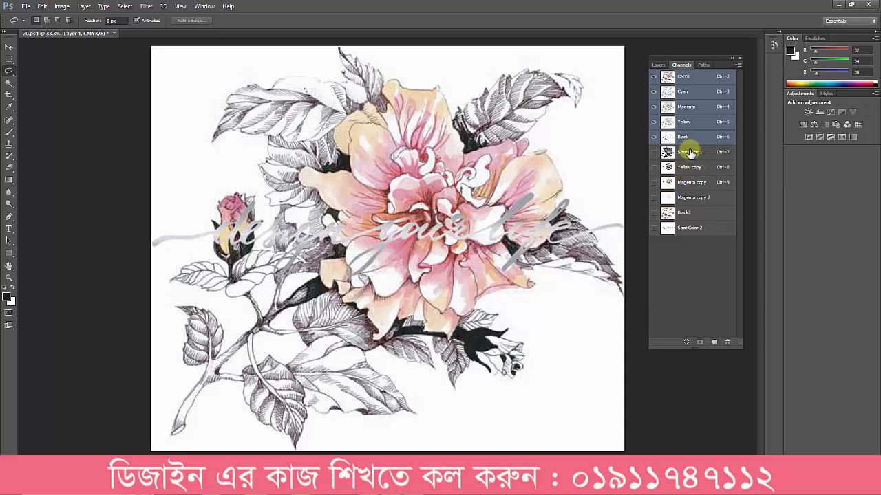
Step: Isolate Spot Color 1, and show Yellow copy, Magenta copy, Magenta copy 2, Black2 and Spot Color 2 over it one by one
left_click(690, 155)
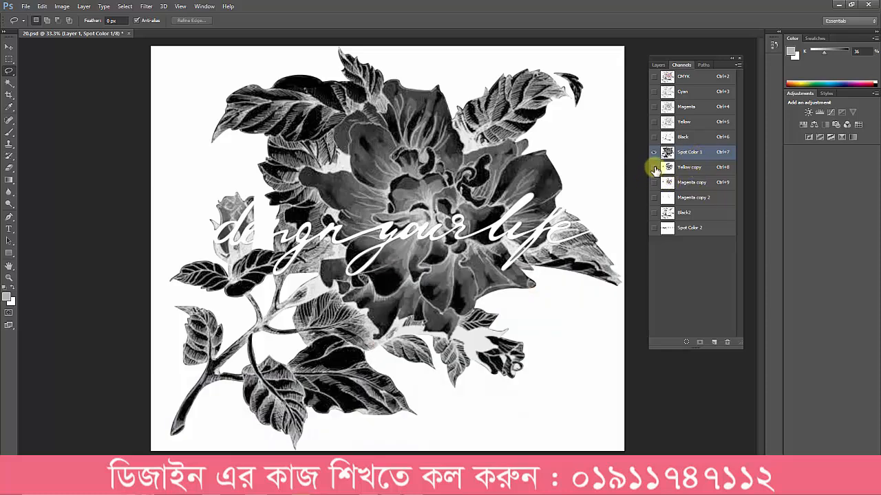
left_click(655, 168)
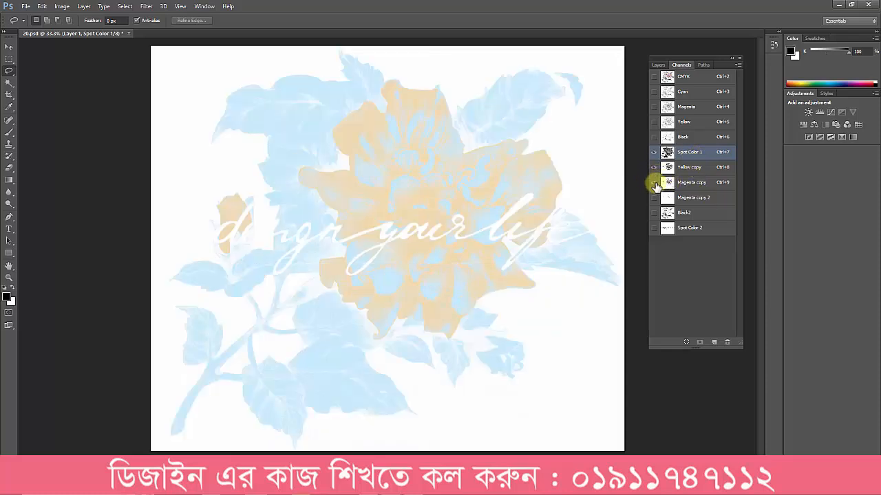
left_click(654, 183)
left_click(654, 198)
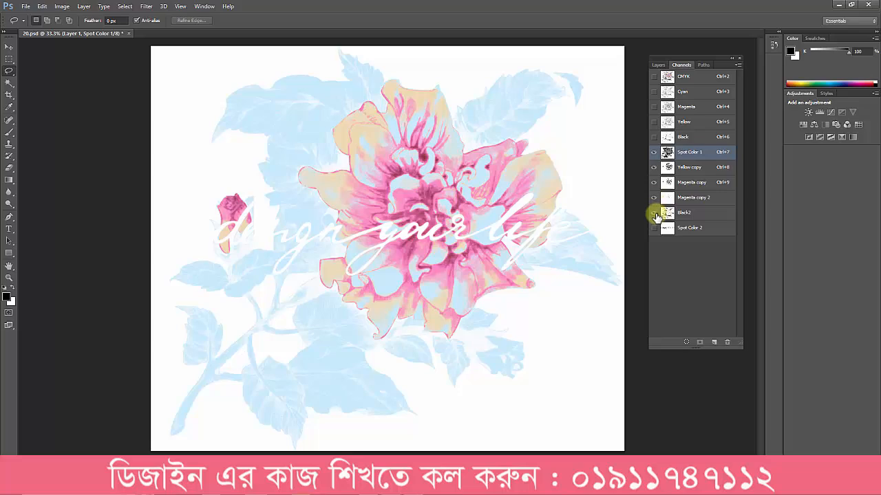
left_click(655, 213)
left_click(654, 228)
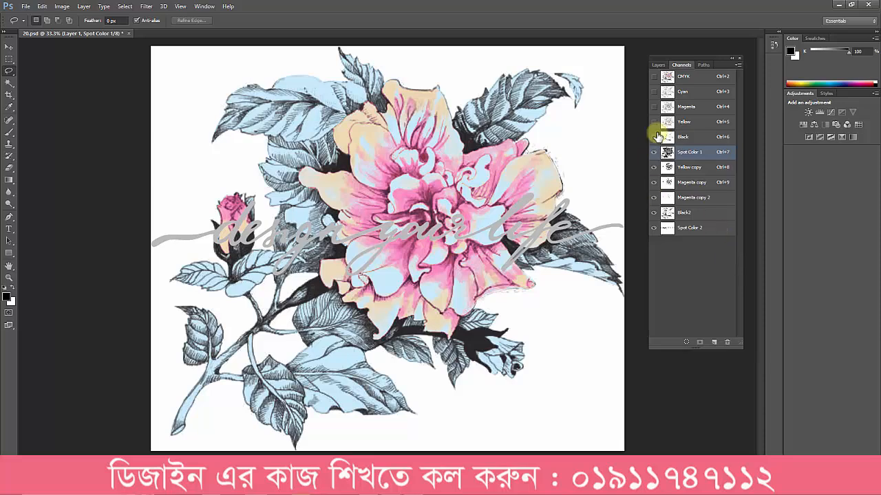
Step: Compare the CMYK composite with the artwork rebuilt from Spot Color 1 and the other five spot channels
left_click(685, 76)
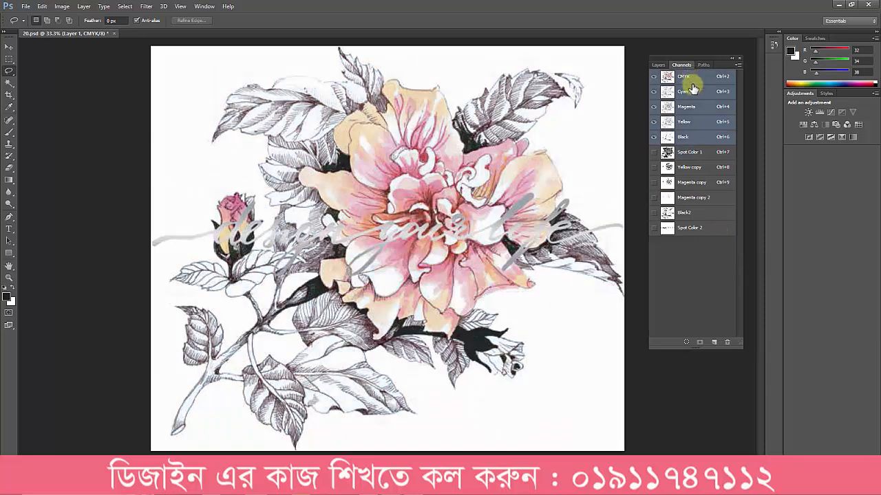
left_click(688, 152)
left_click(653, 167)
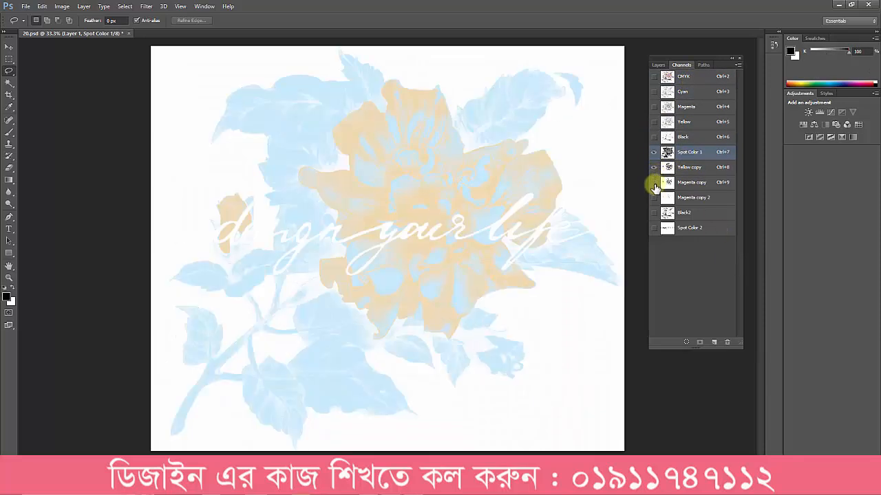
left_click(654, 182)
left_click(653, 197)
left_click(653, 213)
left_click(653, 227)
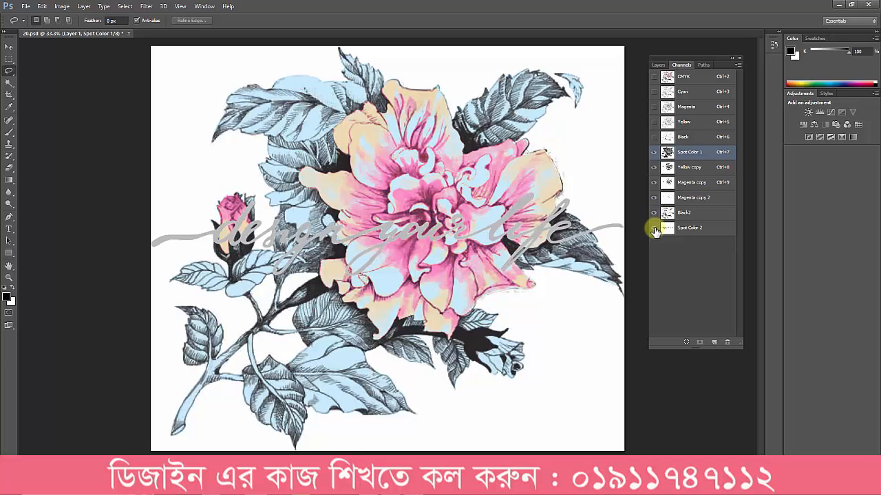
Step: Display Path 1, the lettering outline, over the CMYK composite
left_click(701, 66)
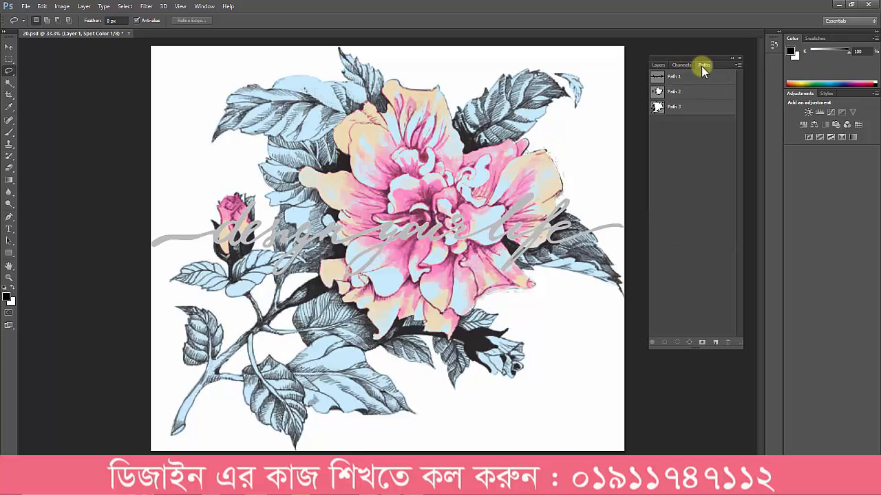
left_click(677, 80)
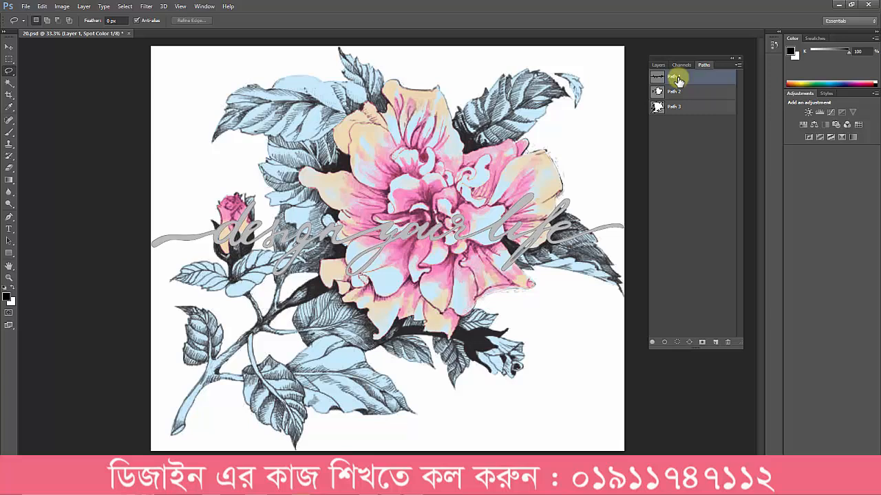
left_click(680, 64)
left_click(677, 77)
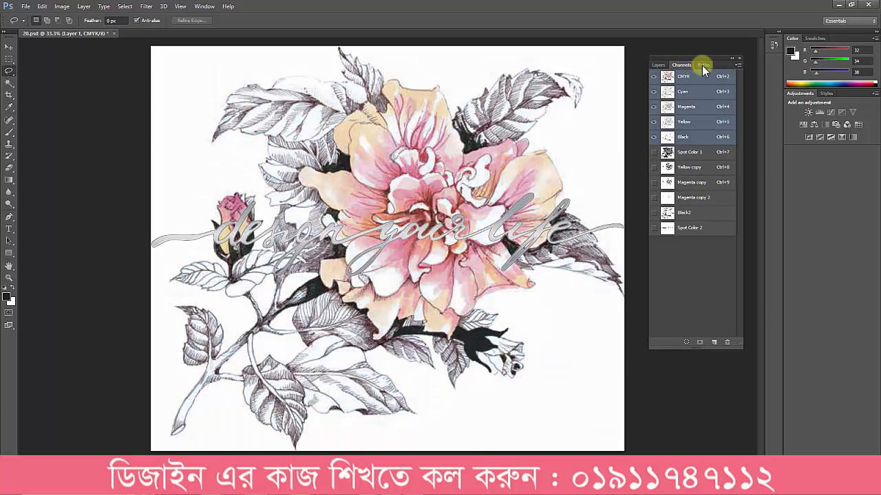
left_click(703, 65)
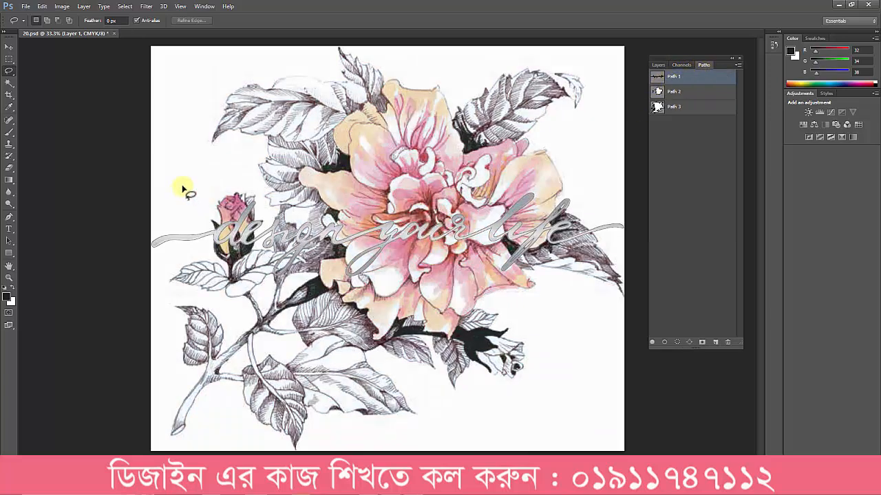
left_click(10, 46)
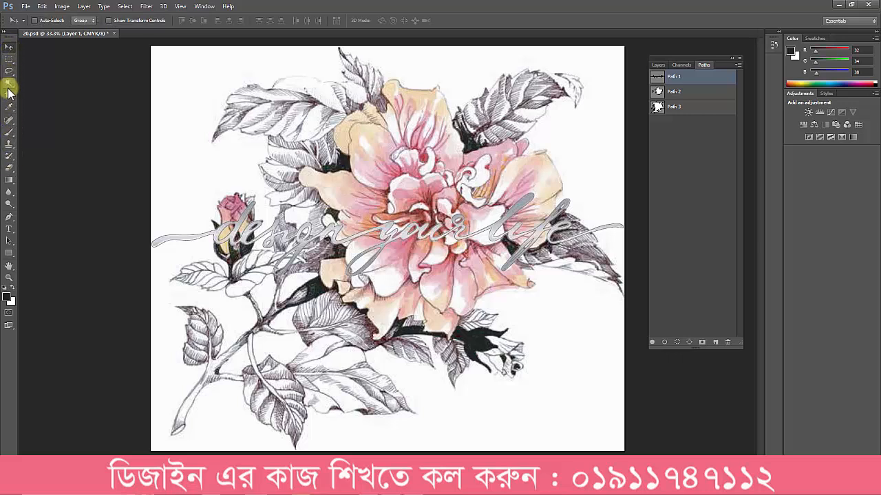
left_click(10, 224)
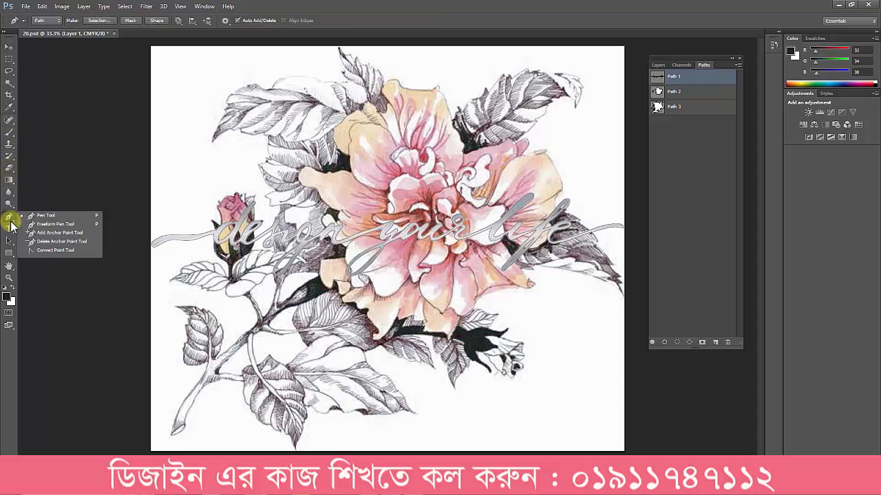
left_click(9, 201)
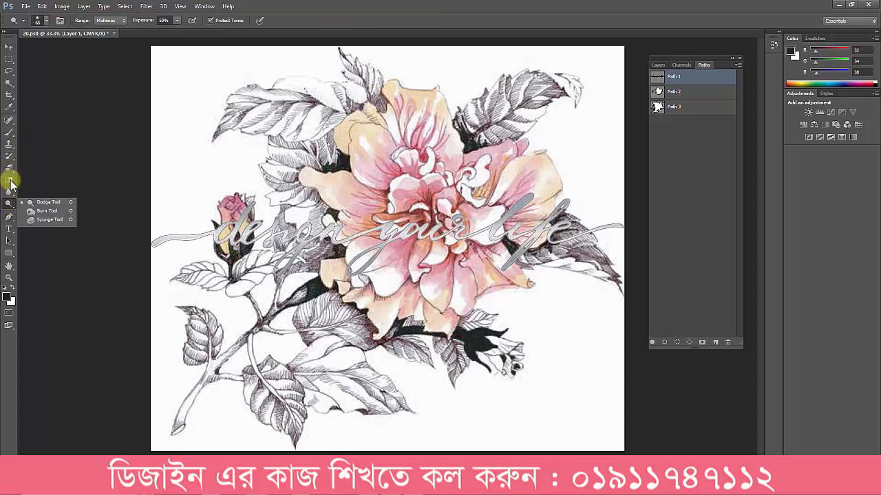
left_click(12, 137)
left_click(12, 140)
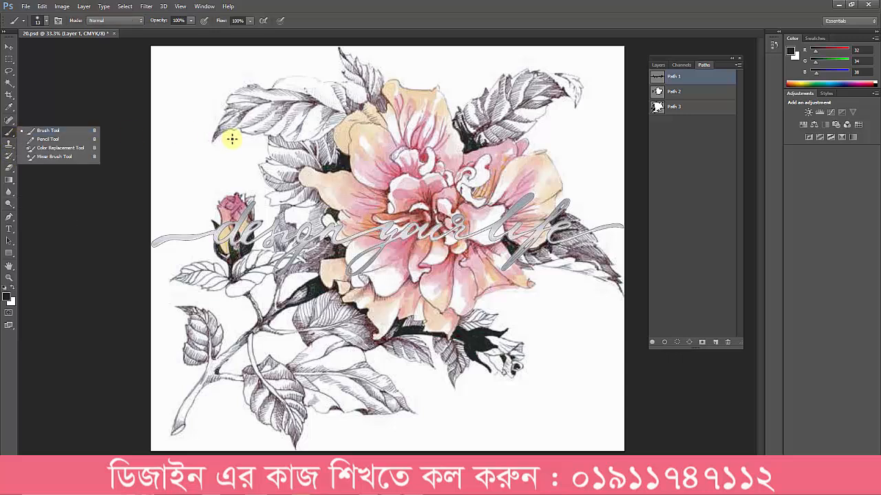
Step: Examine the outlines of Path 1, Path 2 and Path 3 in turn by selecting their anchor points with the Path Selection Tool
left_click(9, 240)
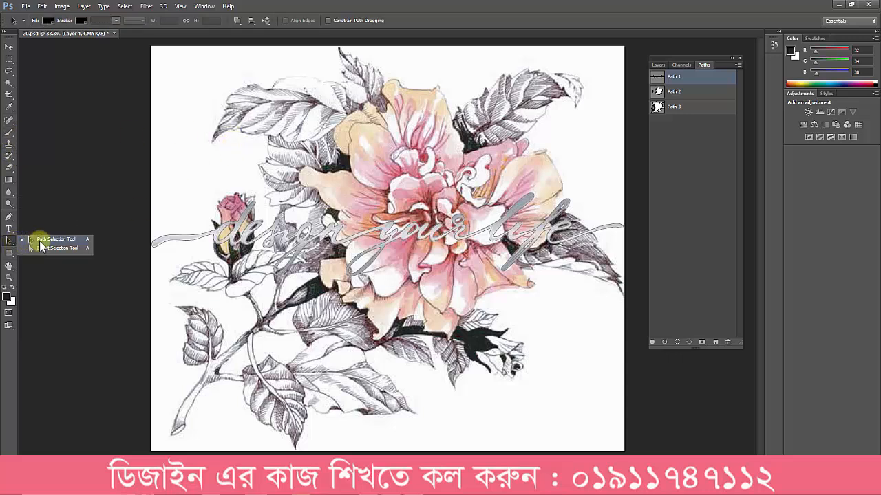
left_click(39, 241)
left_click_drag(141, 62, 441, 280)
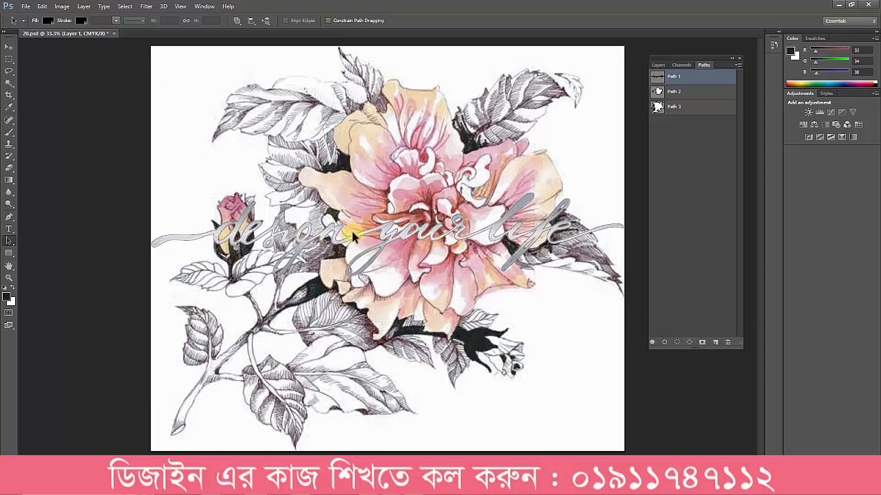
left_click(680, 92)
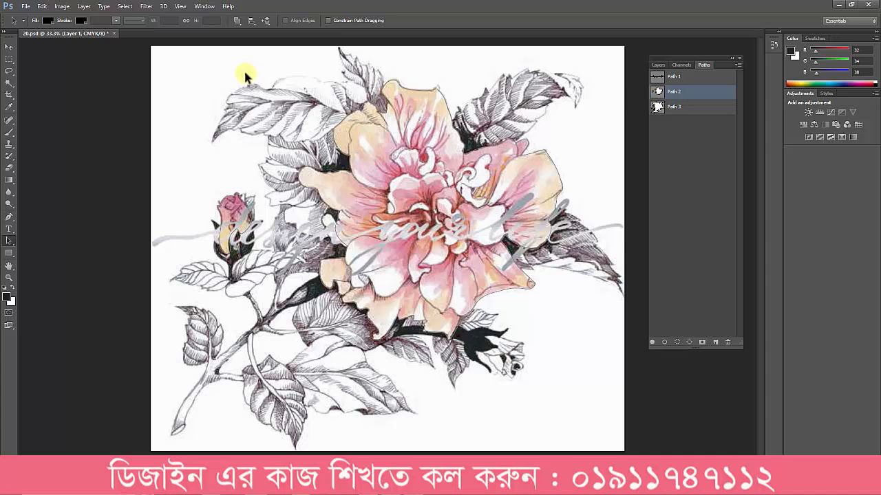
left_click_drag(141, 55, 614, 394)
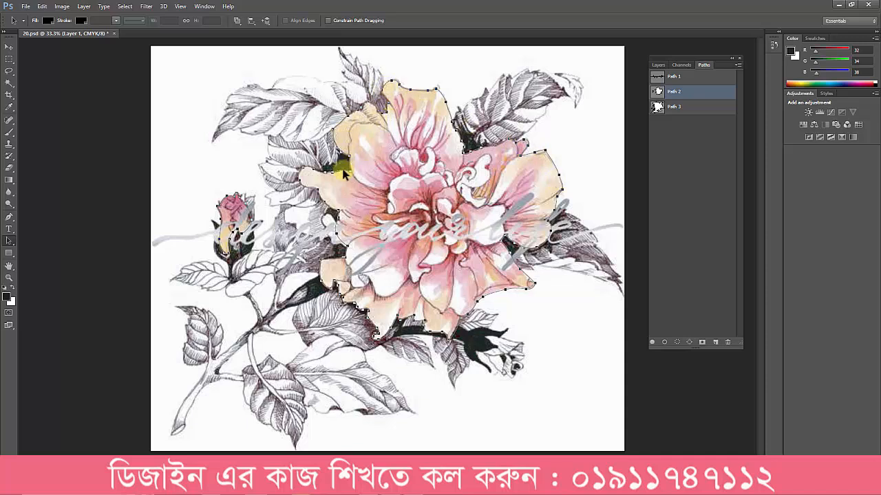
left_click(674, 106)
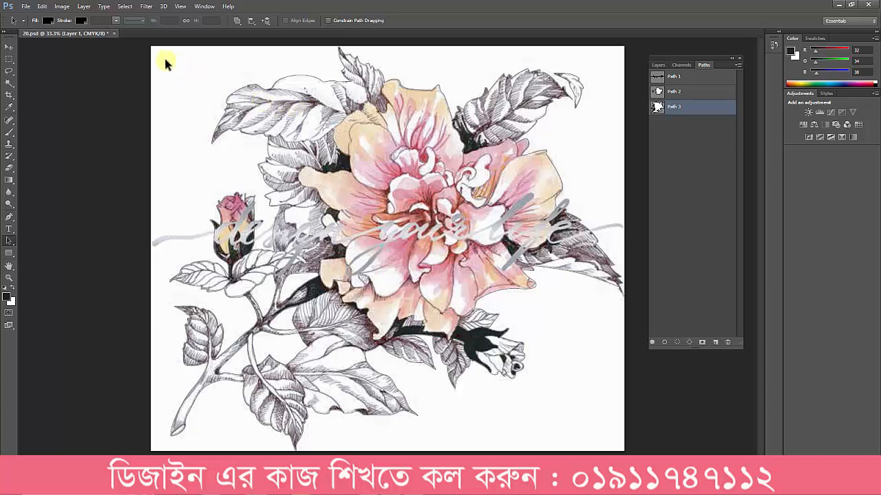
left_click_drag(275, 177, 580, 408)
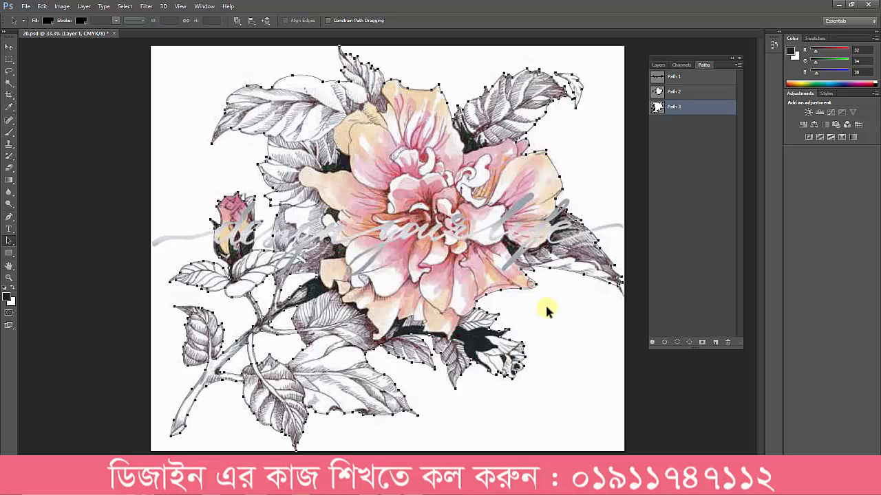
Step: Review the lettering, flower and full-plant paths again with their anchor points shown, and deselect all paths
left_click(677, 78)
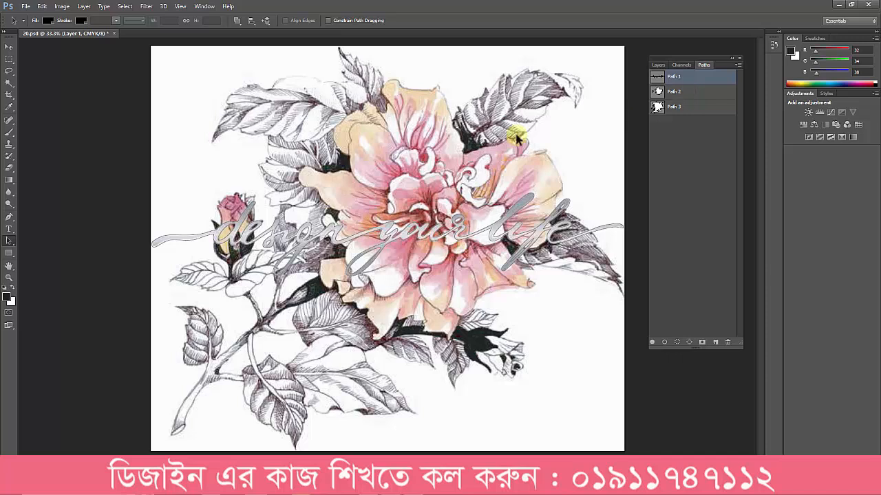
left_click(677, 91)
left_click_drag(264, 68, 598, 370)
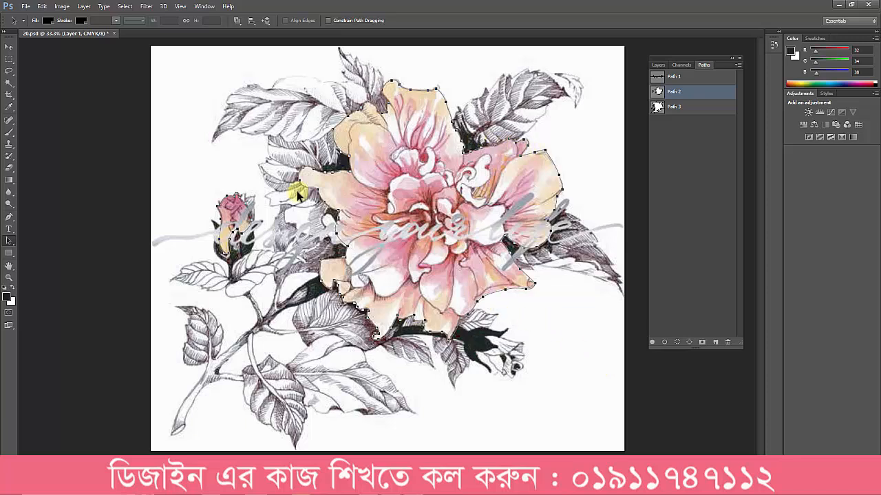
left_click(688, 107)
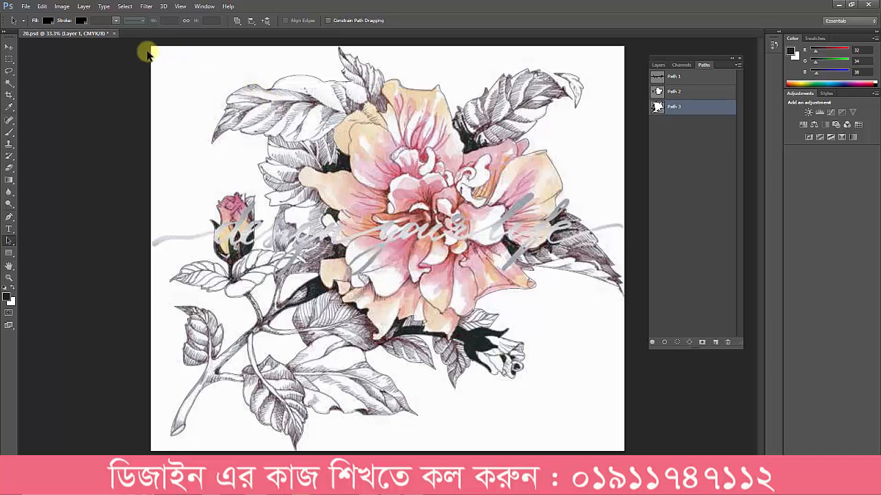
left_click_drag(147, 54, 537, 399)
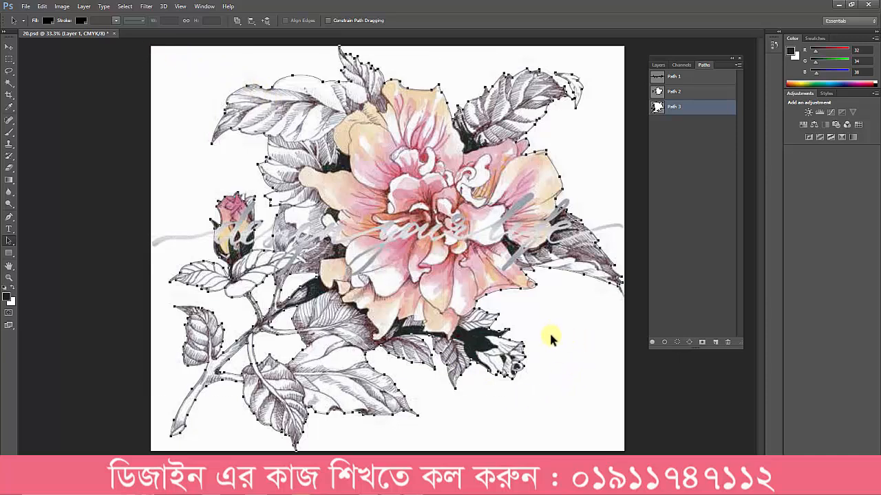
left_click(696, 156)
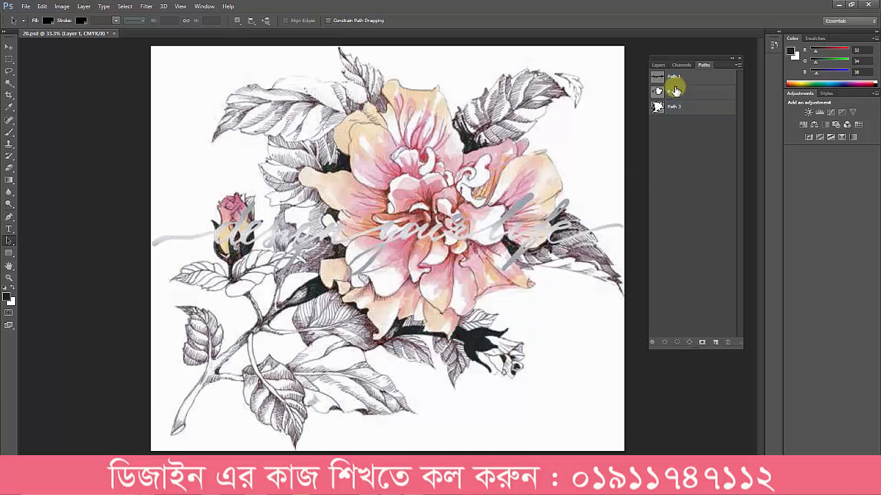
Step: Examine the spot channels individually, from Spot Color 1 through Yellow copy, both Magenta copies and Black2 to Spot Color 2
left_click(689, 64)
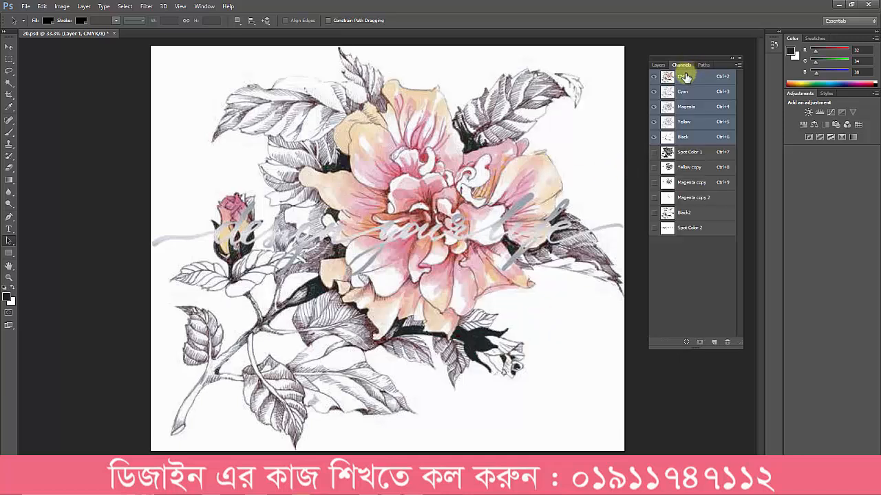
left_click(695, 153)
left_click(696, 170)
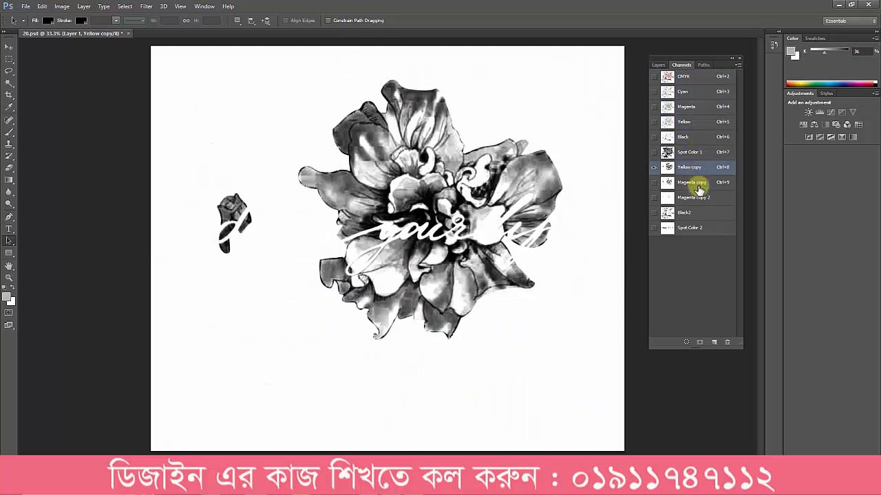
left_click(698, 185)
left_click(692, 170)
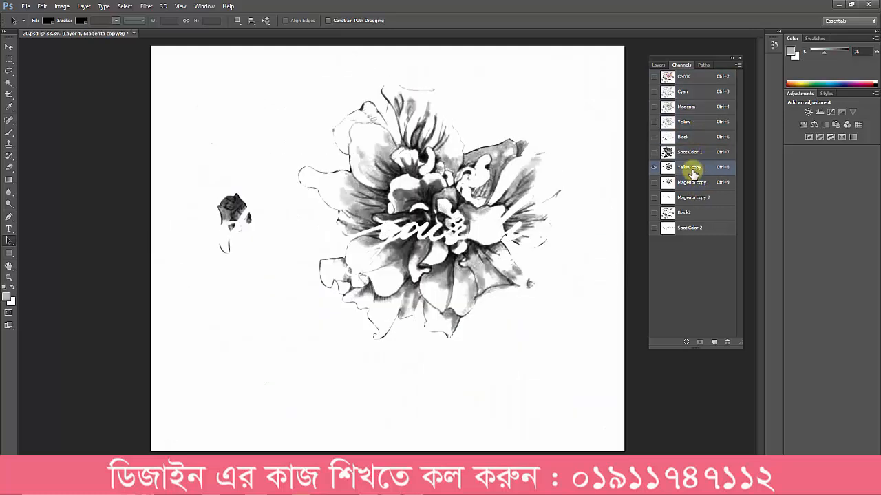
left_click(696, 186)
left_click(694, 198)
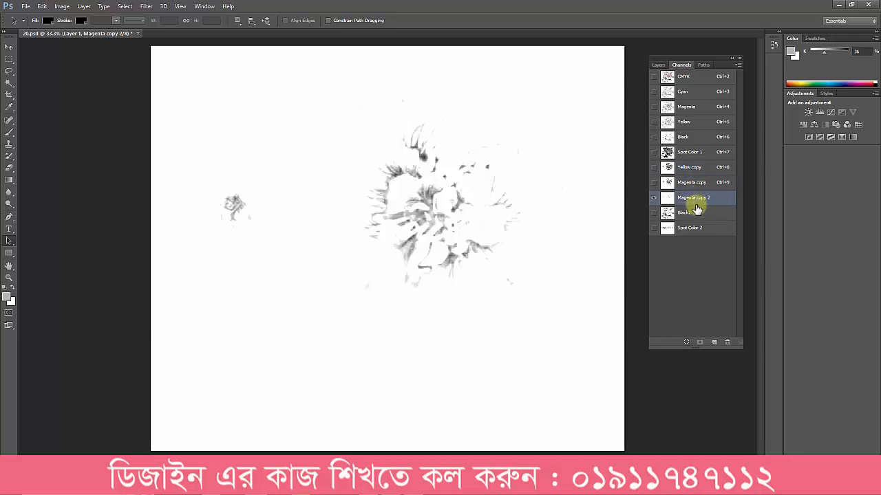
left_click(696, 213)
left_click(698, 227)
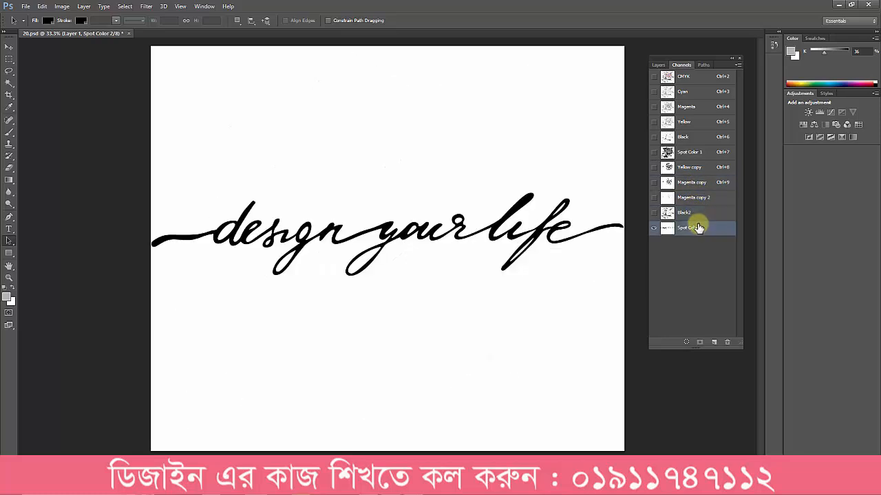
left_click(704, 64)
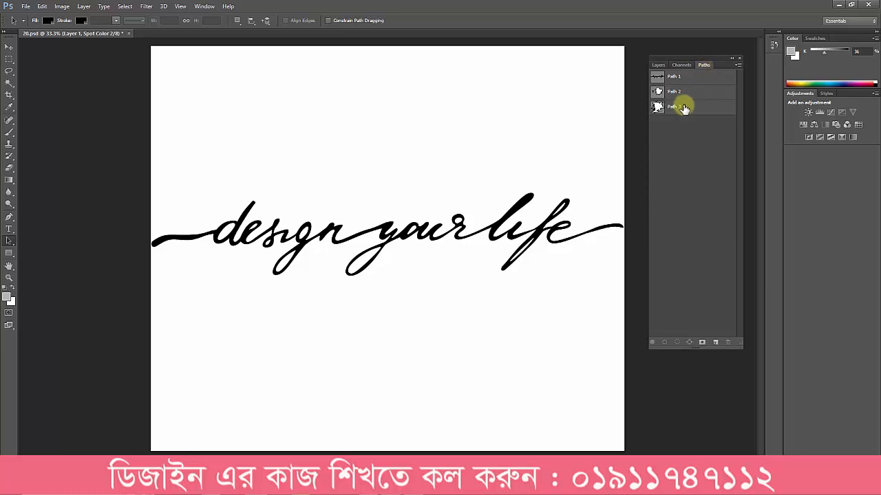
left_click(680, 64)
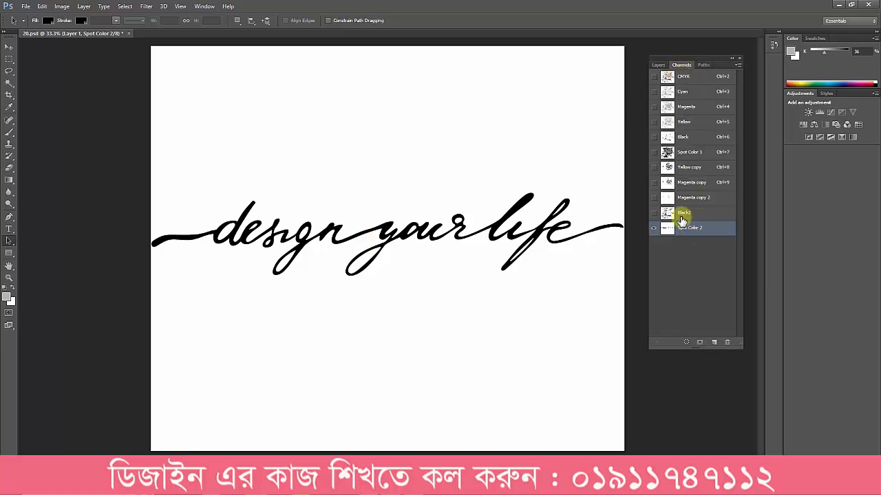
Step: Load Path 1 as a selection, create a new channel, fill everything outside the lettering with white and deselect
left_click(704, 65)
left_click(658, 76)
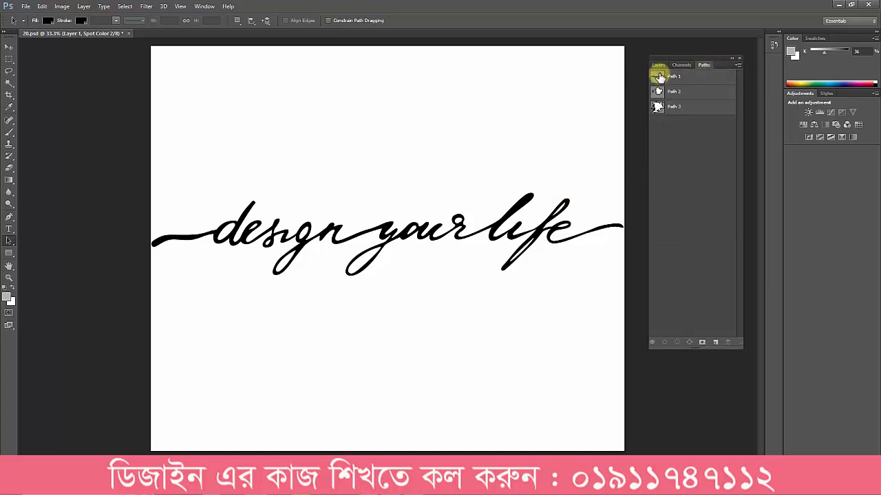
left_click(659, 77, "ctrl")
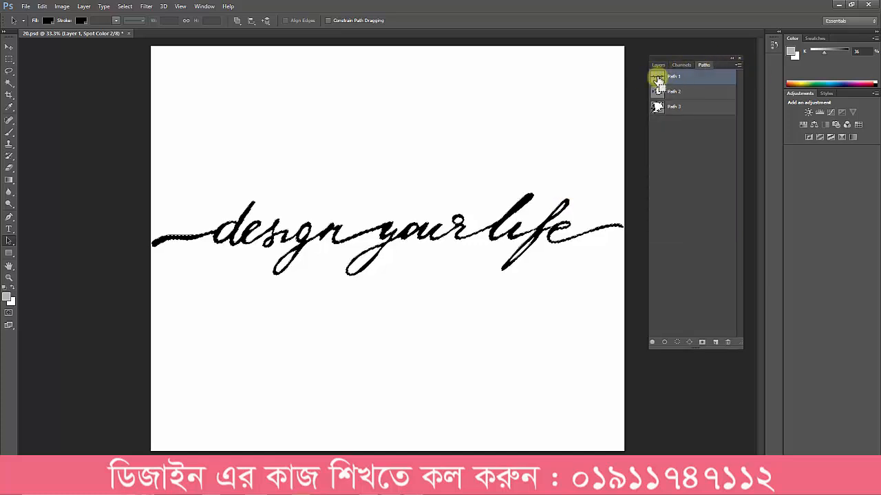
left_click(681, 66)
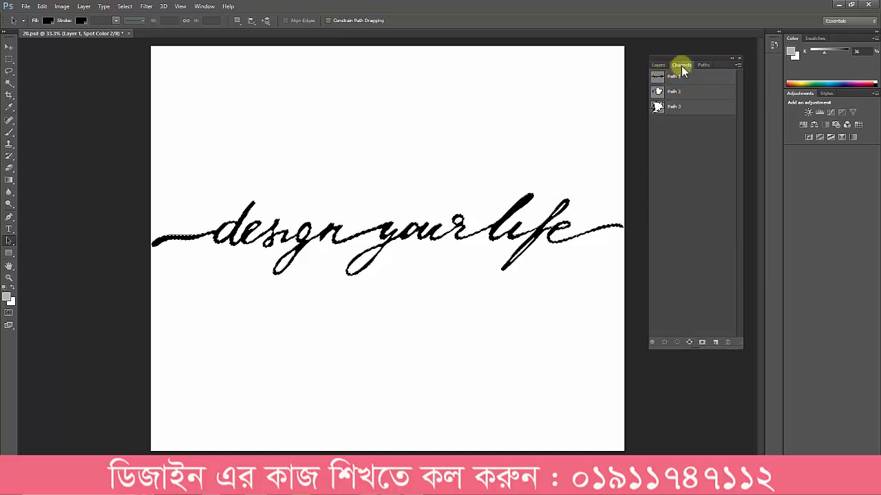
left_click(713, 342)
key("ctrl+shift+i")
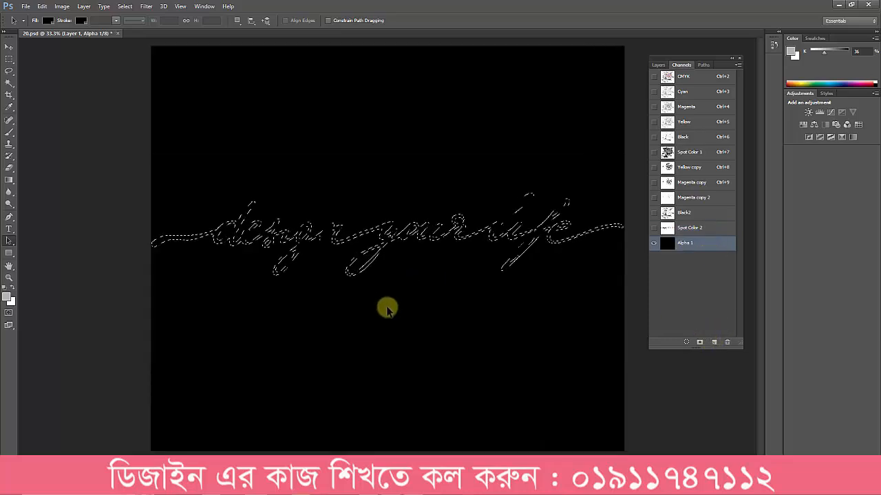
key("alt+BackSpace")
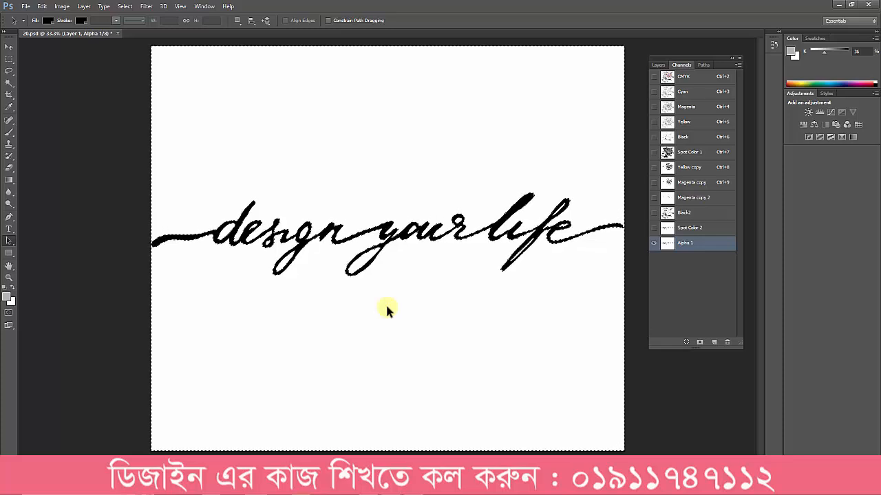
key("ctrl+d")
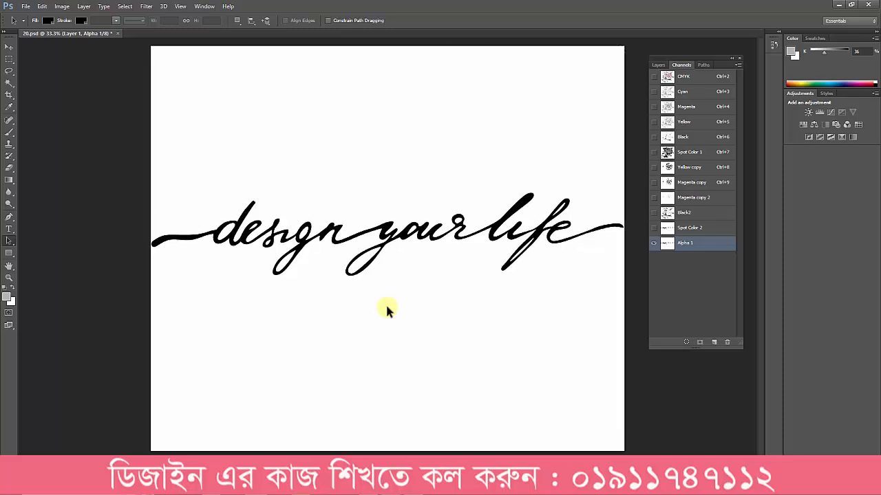
Step: Convert the new lettering channel into a yellow-green spot color channel with 50% solidity
double_click(667, 245)
left_click(408, 183)
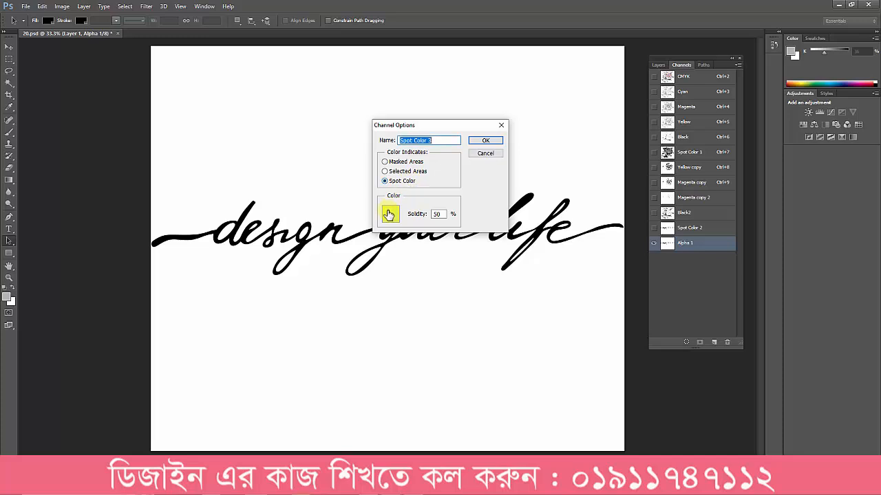
left_click(390, 214)
key("Return")
key("Return")
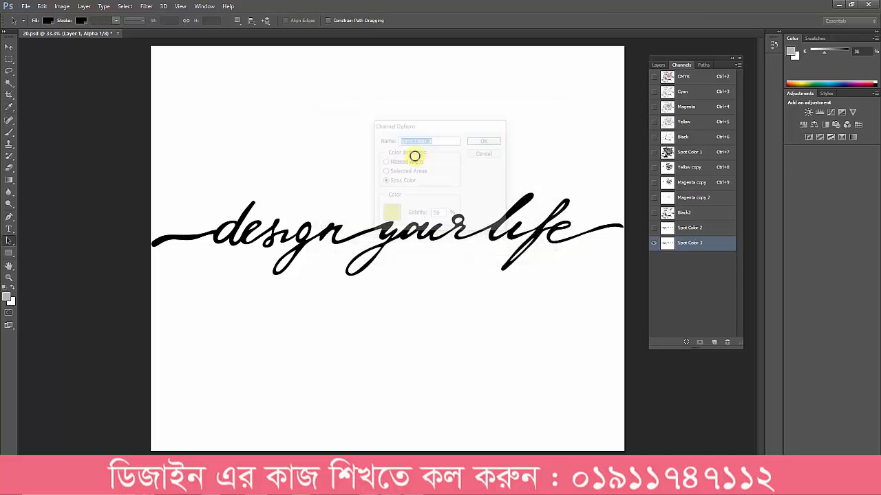
Step: Examine the new lettering spot channel over the CMYK composite by toggling its visibility on and off
left_click(681, 78)
left_click(654, 245)
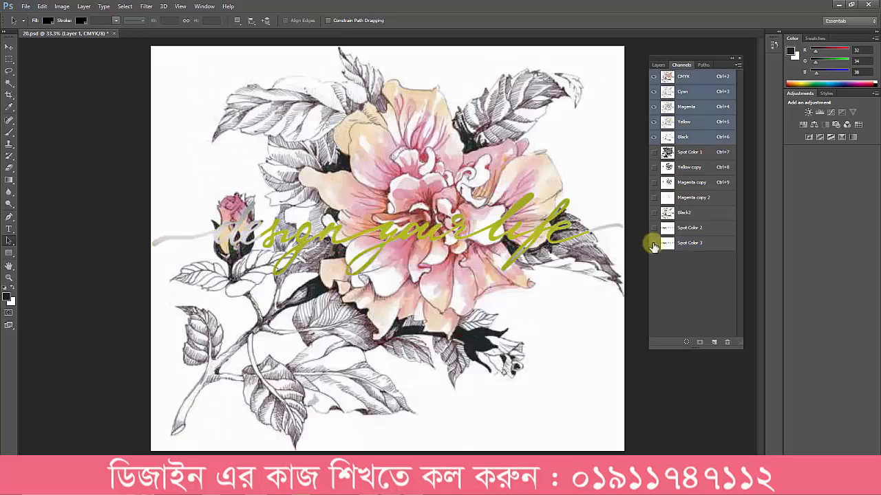
left_click(653, 245)
left_click(653, 245)
left_click(653, 245)
left_click(654, 245)
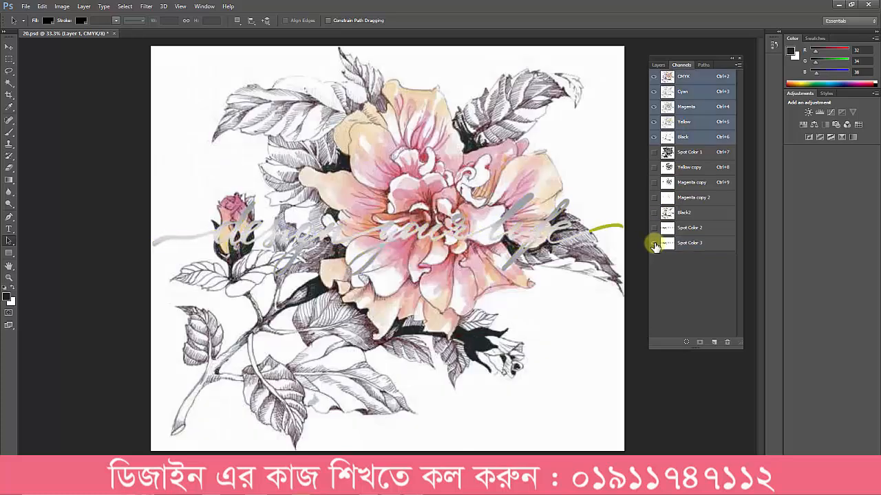
left_click(653, 245)
left_click(653, 245)
left_click(653, 245)
left_click(653, 245)
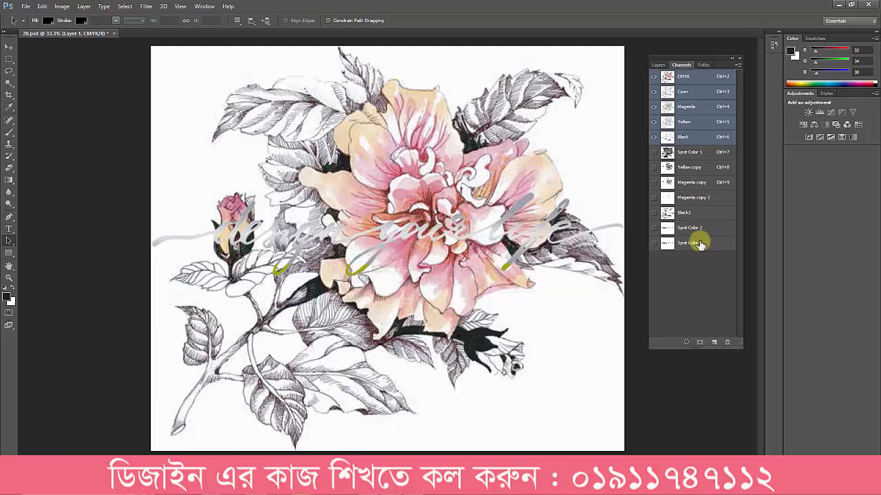
Step: Examine the Black2, Magenta copy 2 and Yellow copy channels, and compare Magenta copy with the original Magenta channel
left_click(693, 213)
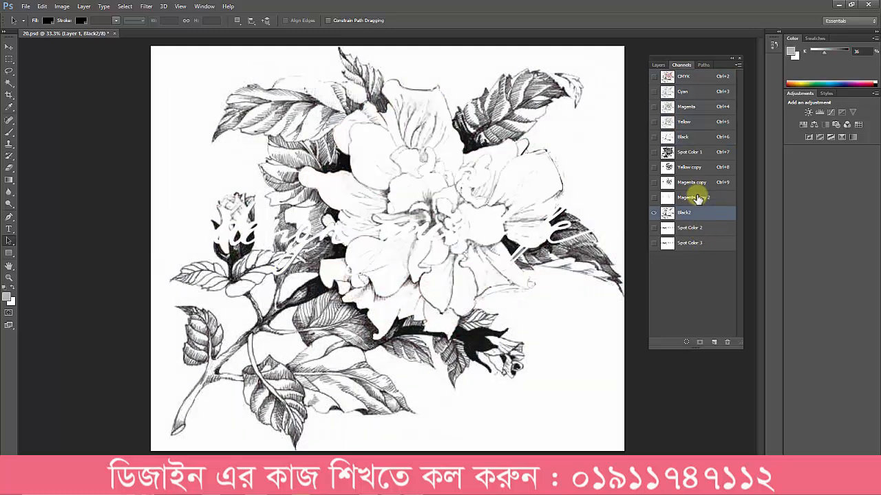
left_click(698, 197)
left_click(698, 169)
left_click(697, 183)
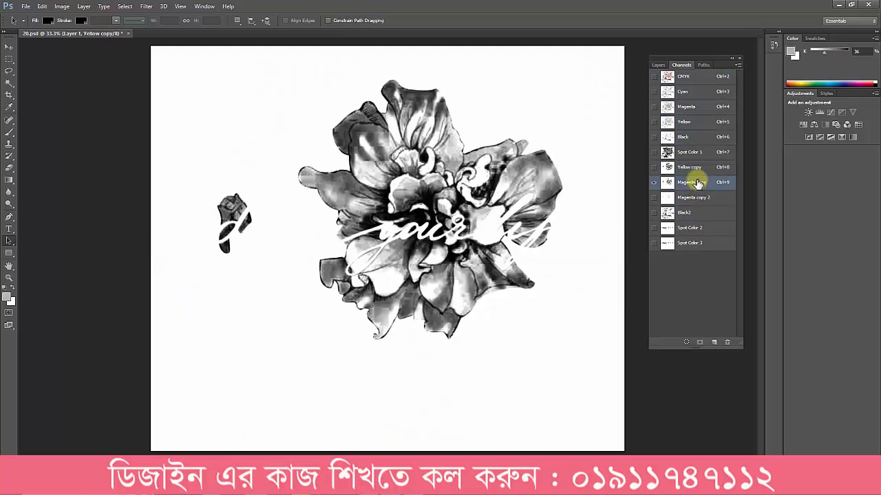
left_click(689, 109)
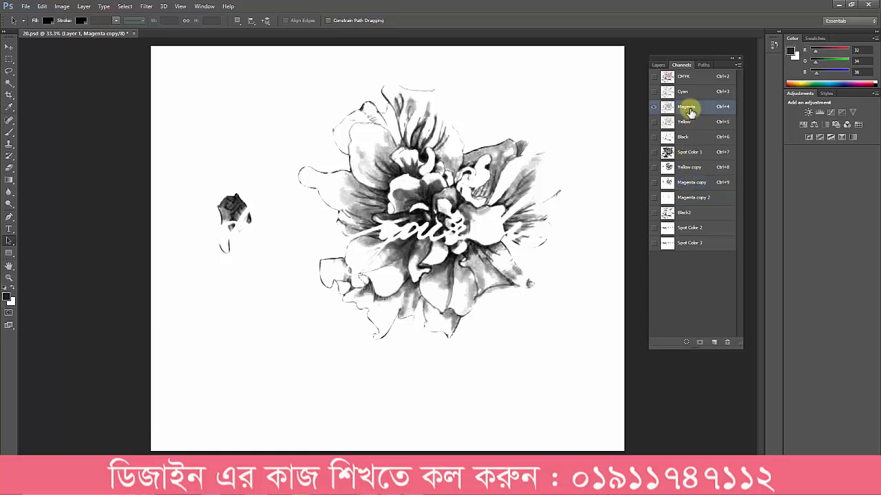
left_click(690, 185)
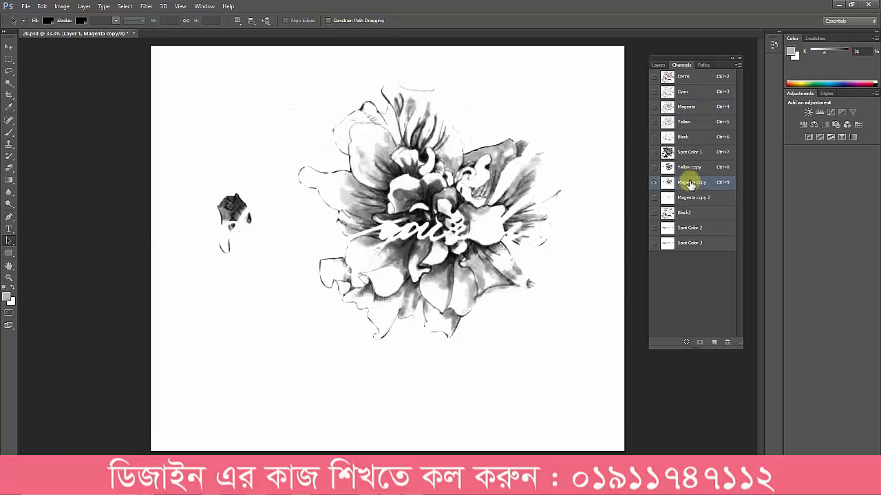
left_click(690, 108)
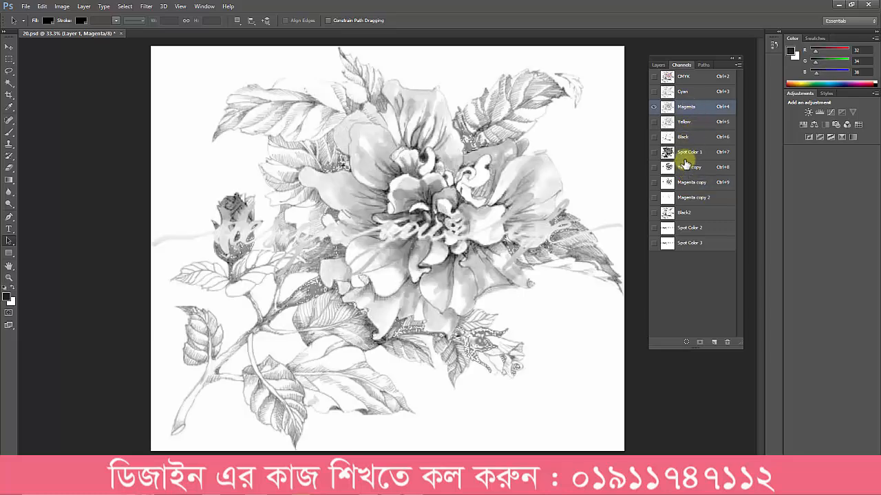
Step: Examine Spot Color 1 and compare Yellow copy with the original Yellow channel
left_click(688, 152)
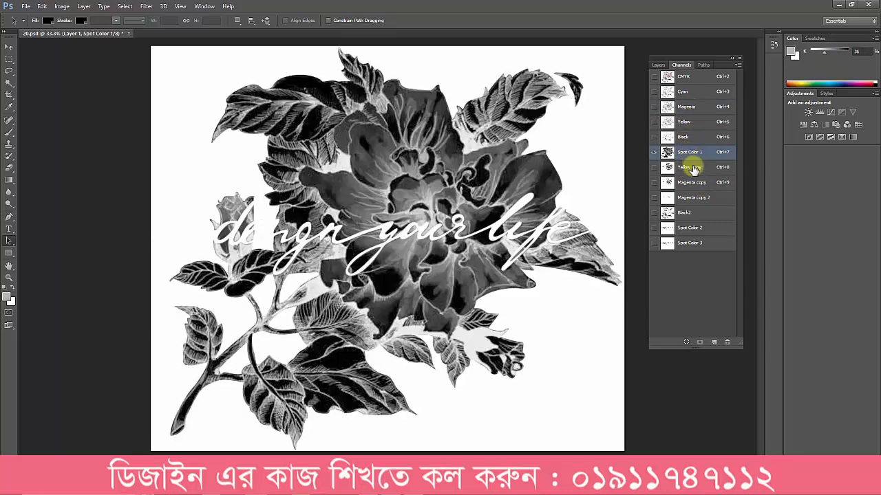
left_click(689, 167)
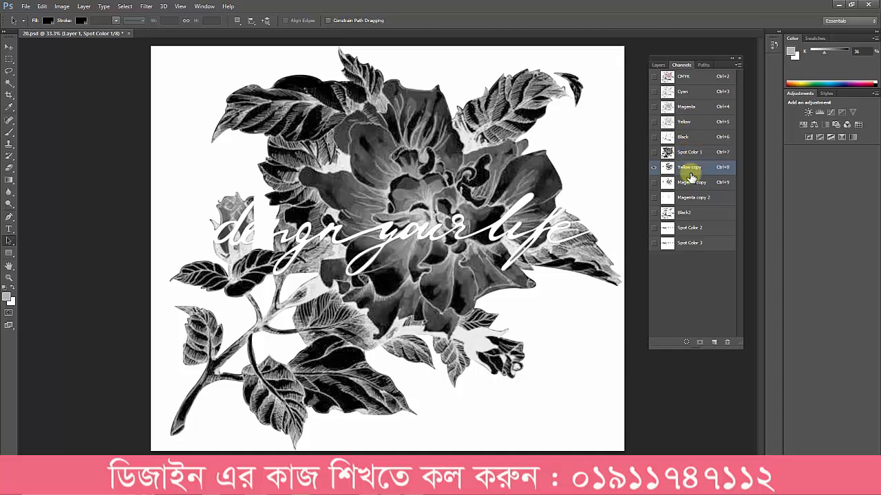
left_click(688, 122)
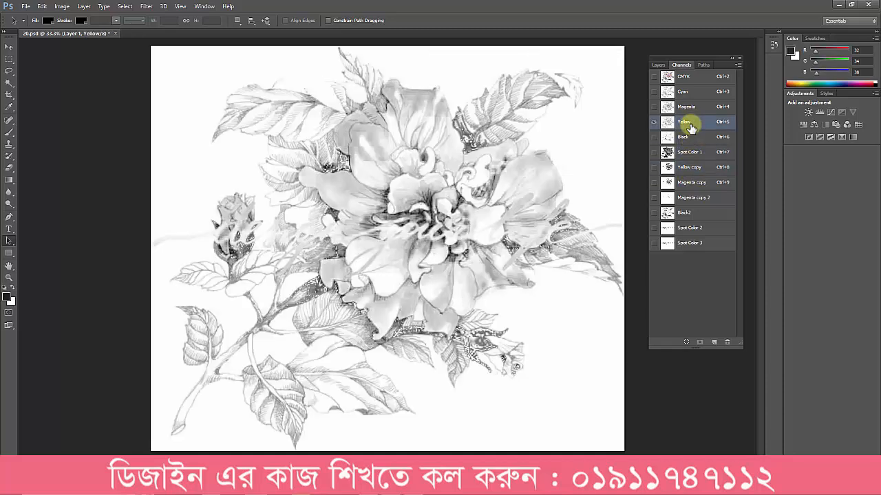
left_click(689, 170)
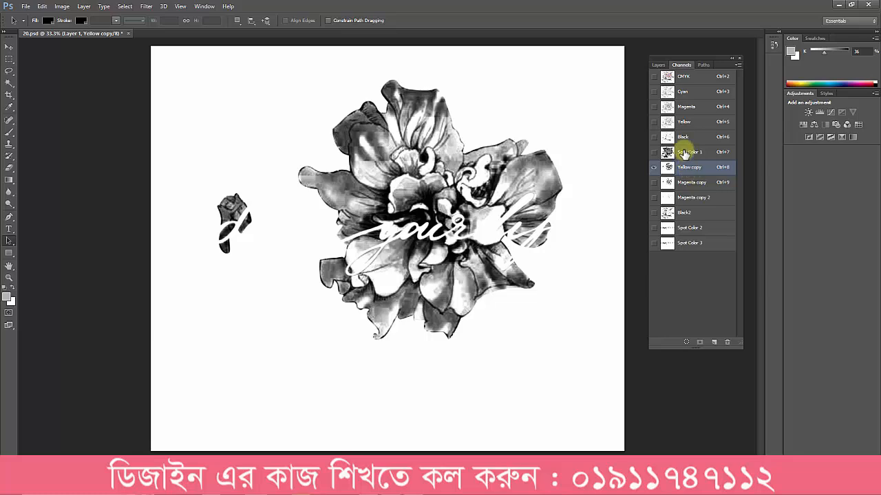
left_click(686, 123)
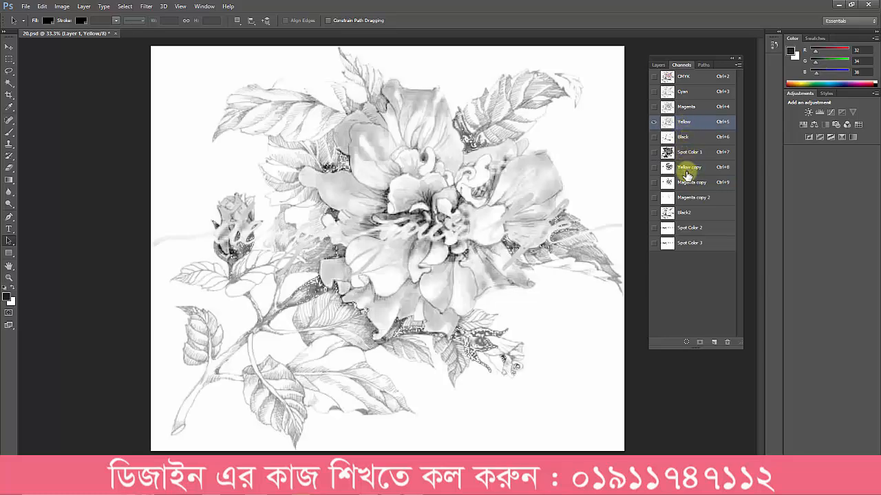
left_click(688, 169)
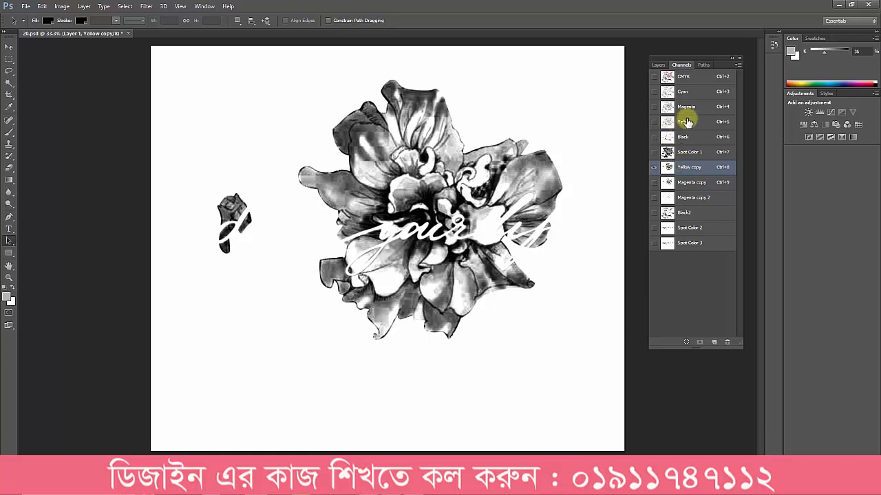
Step: Duplicate the Yellow channel, clear everything outside the Path 2 flower outline in the duplicate, and deselect
left_click_drag(690, 122, 715, 340)
left_click(710, 64)
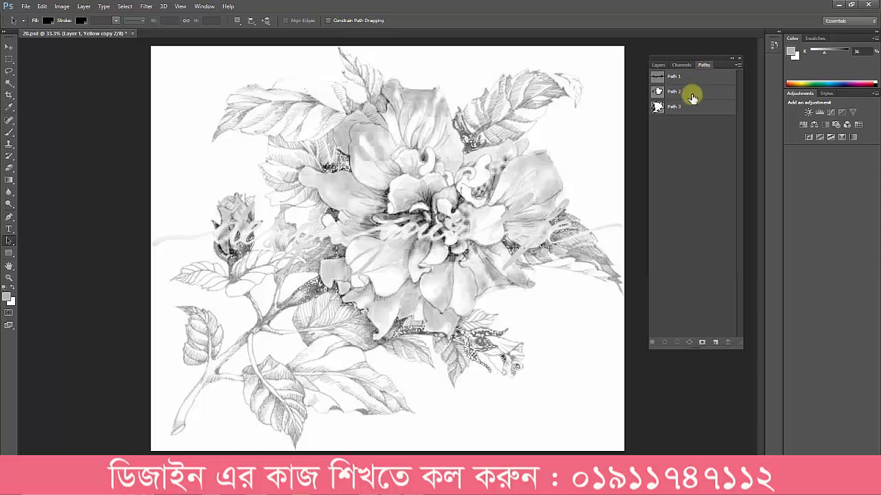
left_click(657, 91, "ctrl")
key("Escape")
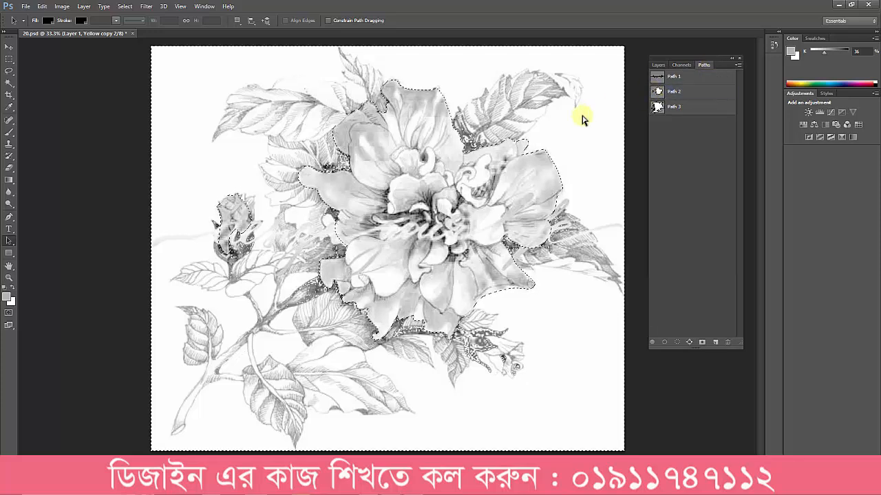
key("ctrl+shift+i")
key("Delete")
key("ctrl+d")
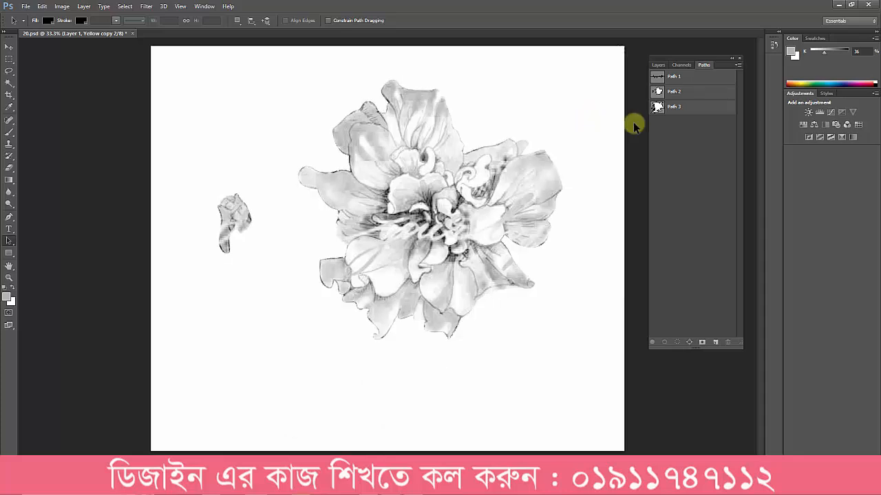
Step: Knock the Path 1 lettering out of the Yellow copy 2 channel to white and clear the selection
left_click(681, 64)
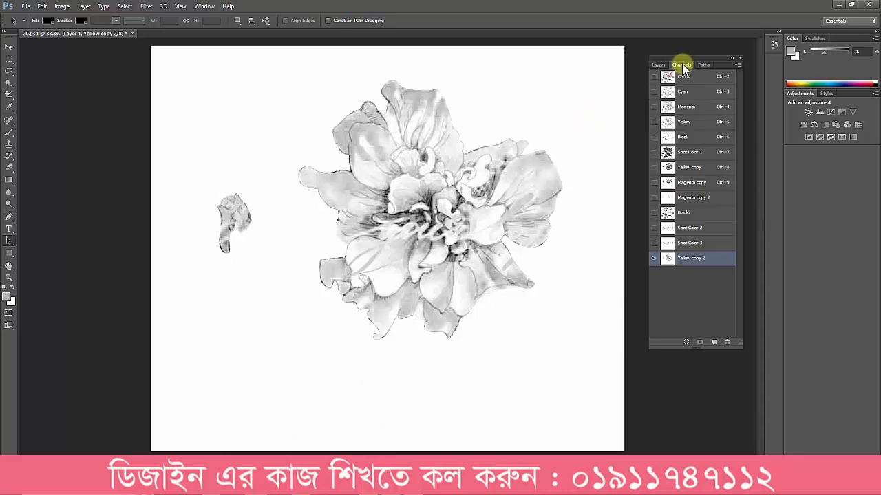
left_click(688, 167)
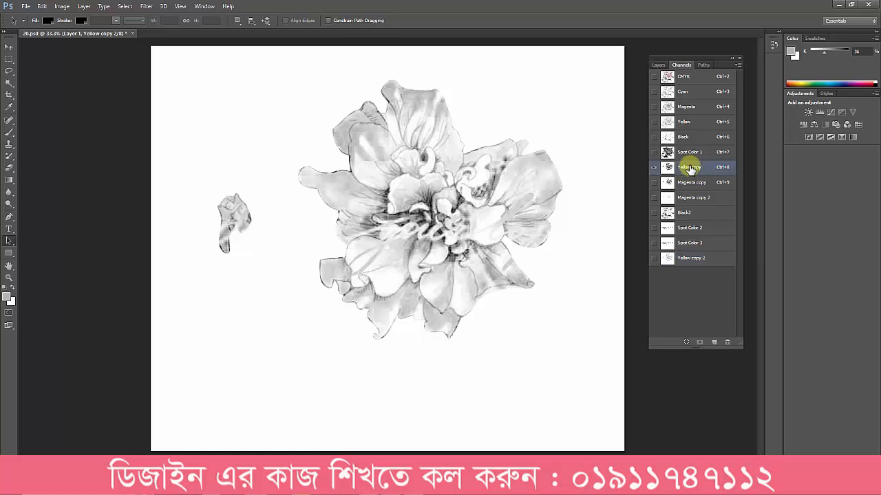
left_click(690, 258)
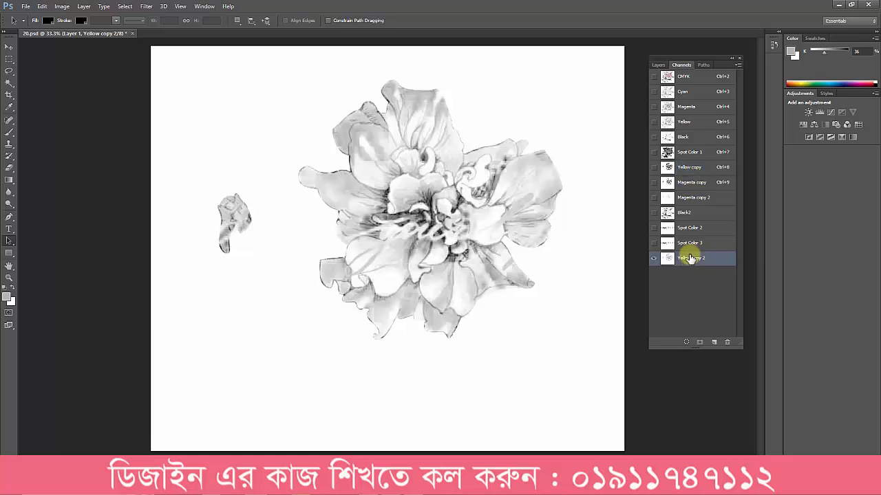
left_click(702, 64)
left_click(657, 76, "ctrl")
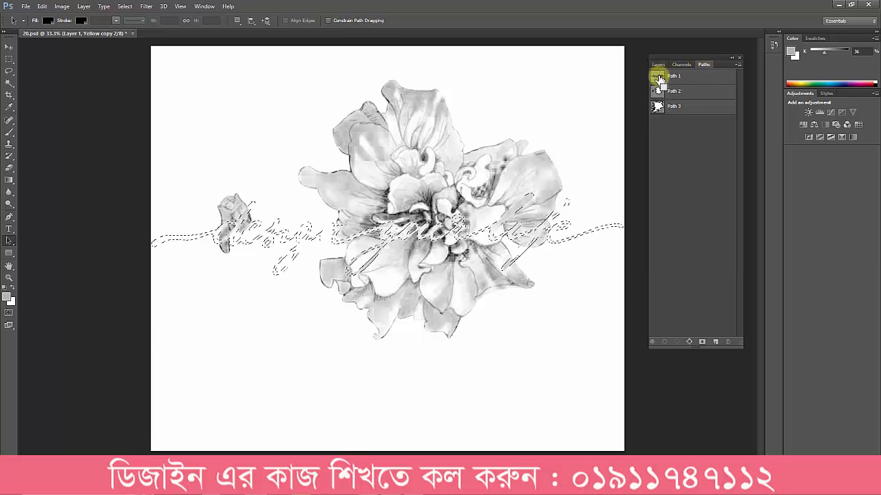
left_click(682, 64)
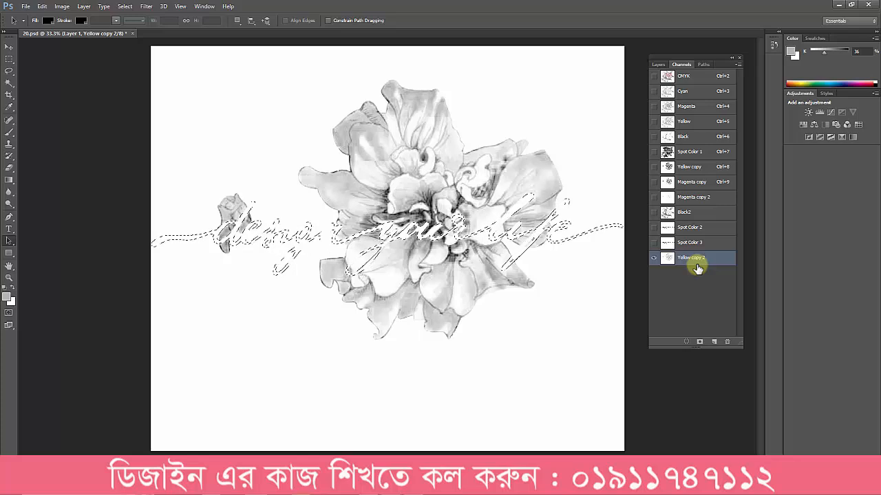
key("ctrl+d")
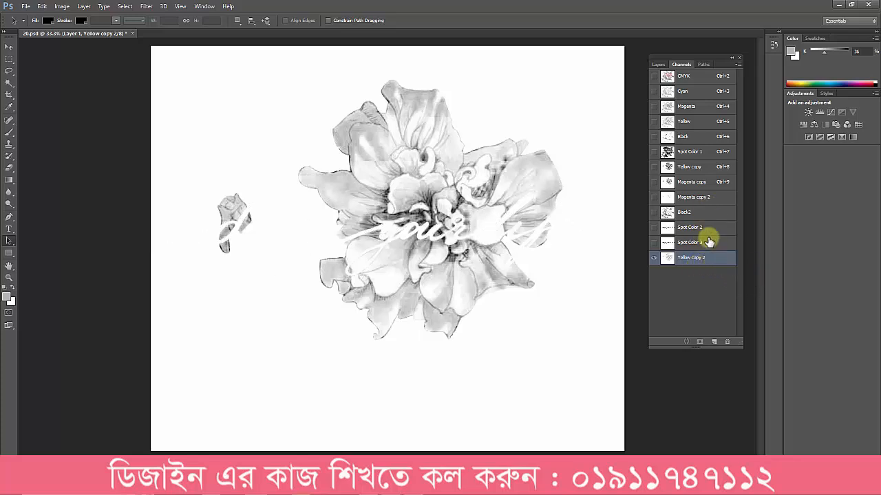
Step: Darken the midtones of the Yellow copy 2 channel with Levels to match the contrast of Yellow copy
left_click(691, 166)
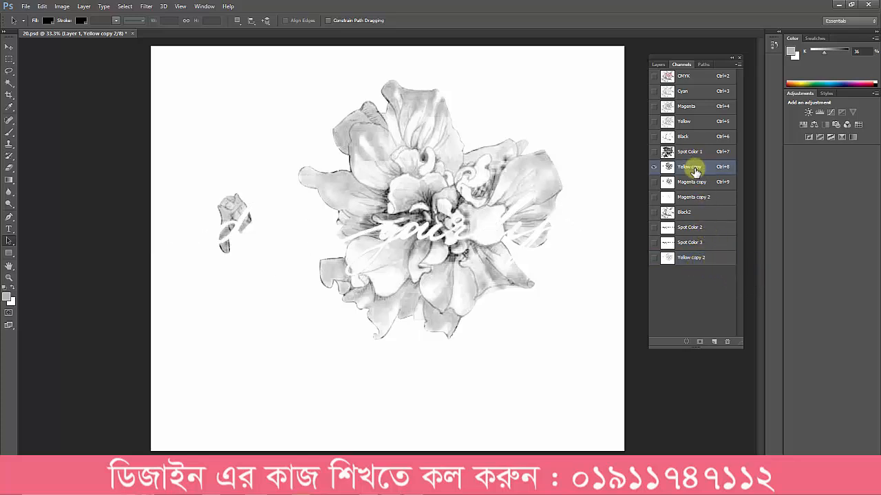
left_click(689, 257)
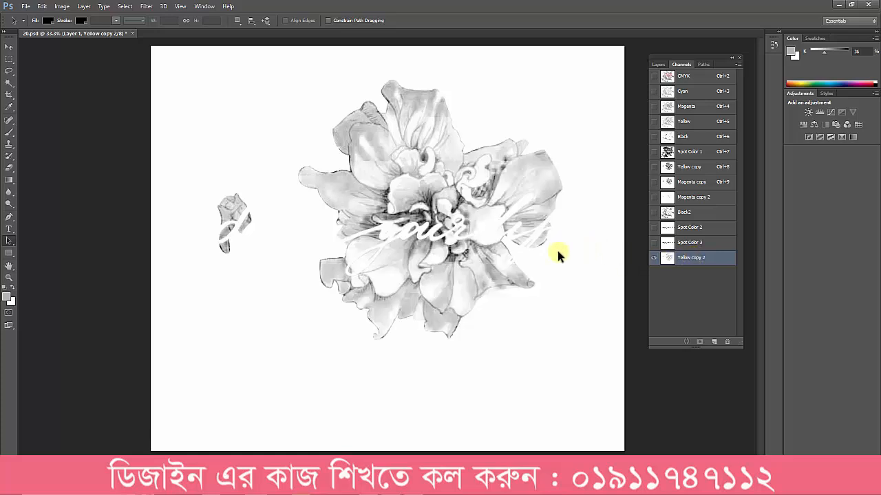
key("ctrl+l")
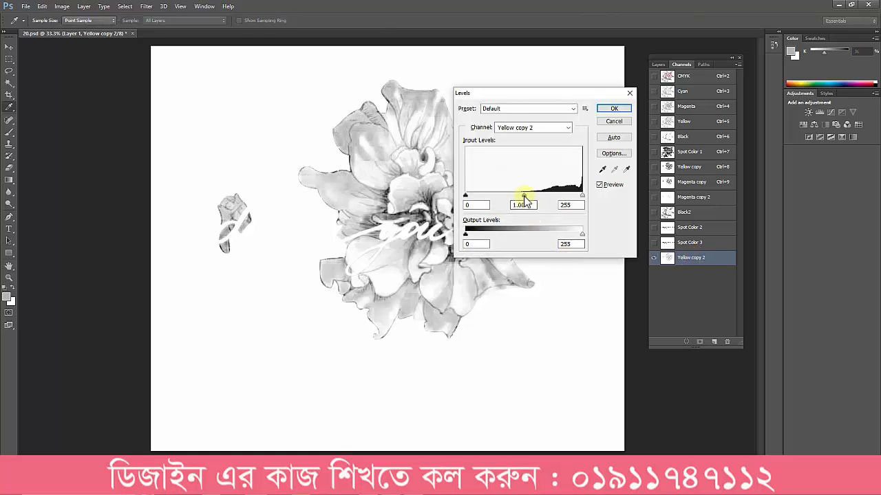
left_click_drag(524, 196, 566, 190)
key("Return")
key("a")
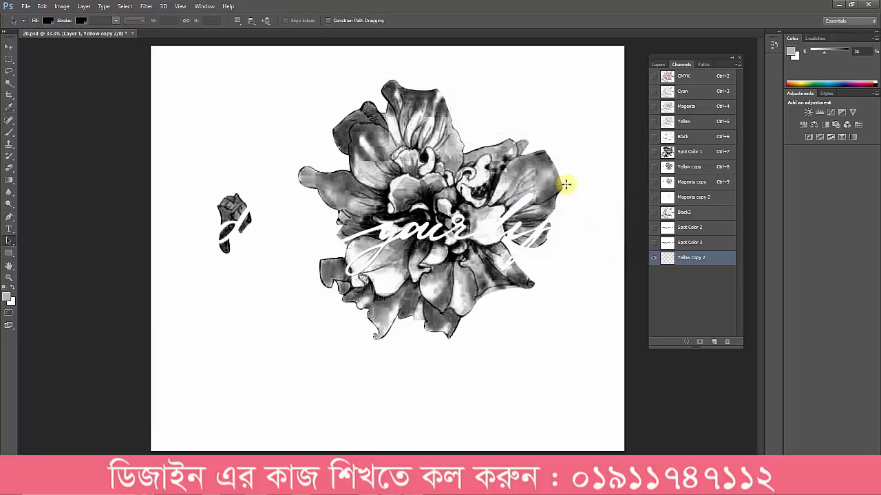
Step: Compare the Yellow copy 2 channel with Yellow copy and soften Yellow copy 2 with a Gaussian Blur of 1.0 pixel radius
left_click(697, 169)
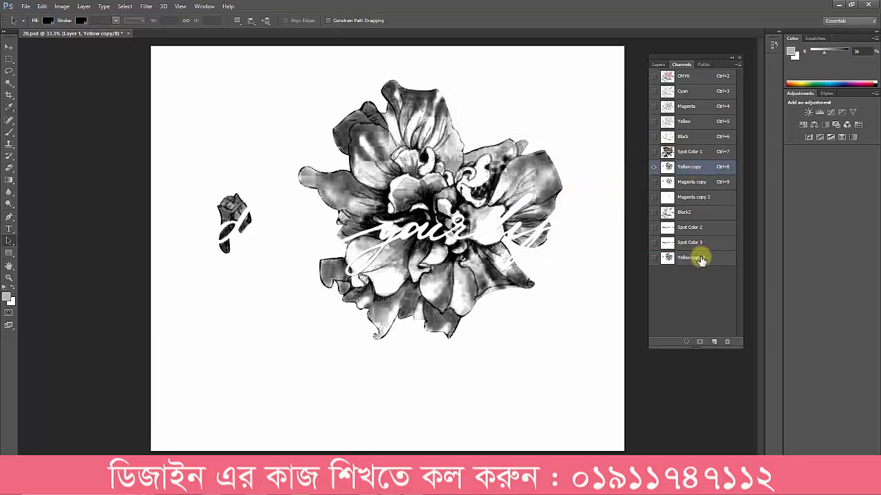
left_click(700, 256)
left_click(696, 184)
left_click(691, 260)
left_click(686, 167)
left_click(694, 260)
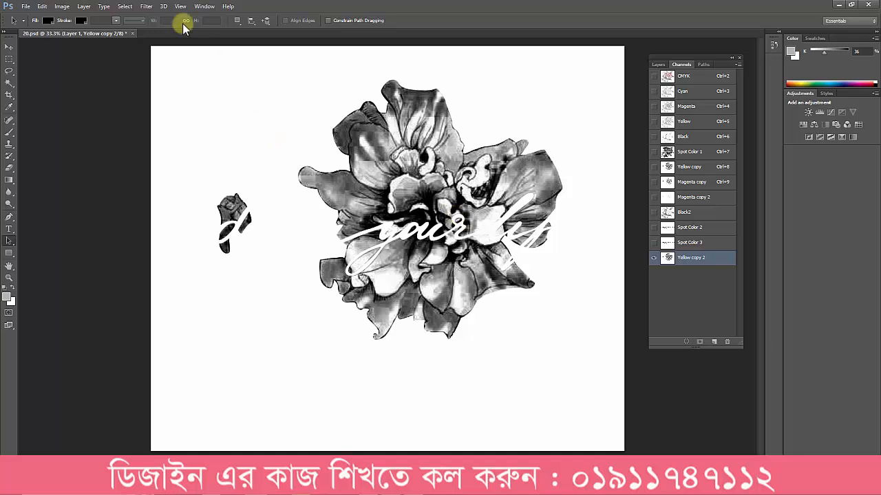
left_click(146, 6)
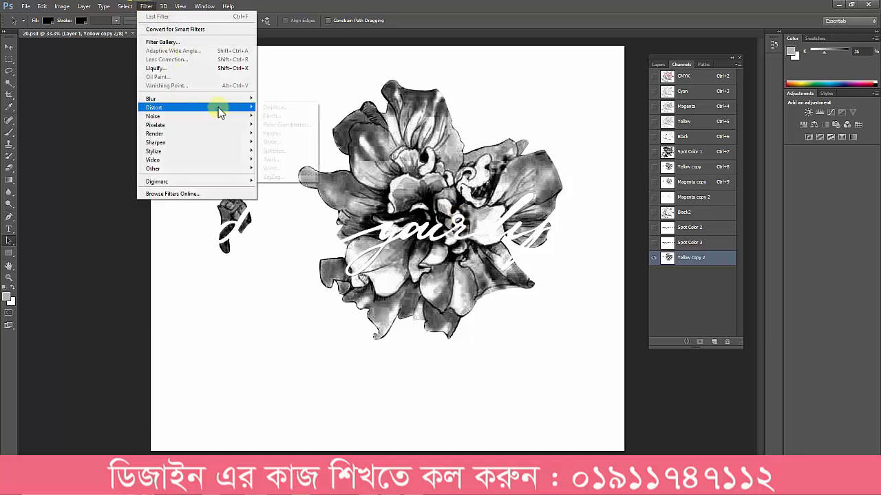
mouse_move(220, 101)
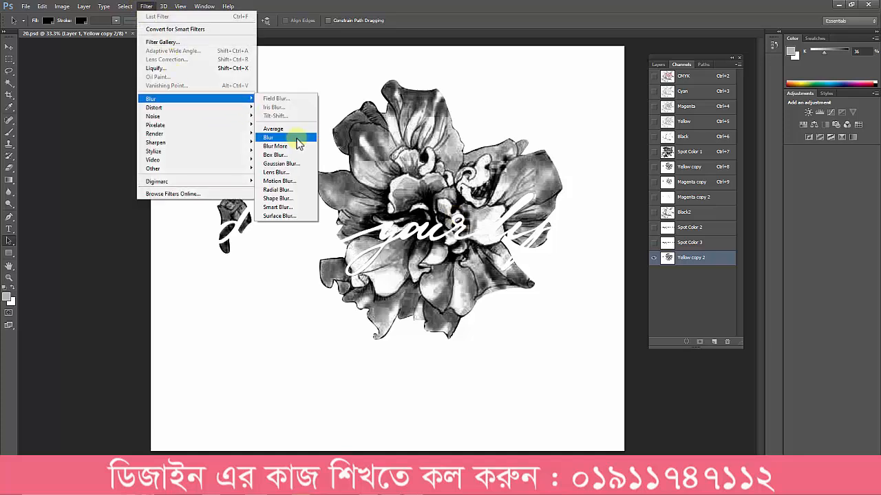
left_click(298, 163)
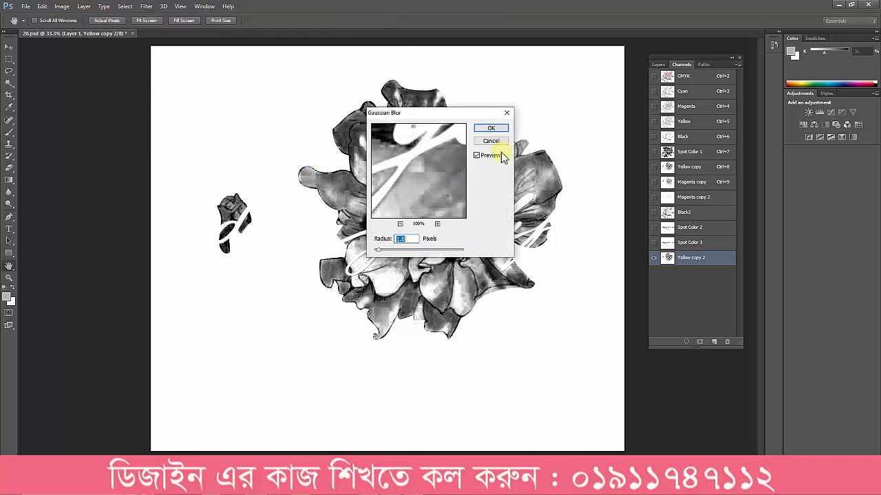
left_click(491, 129)
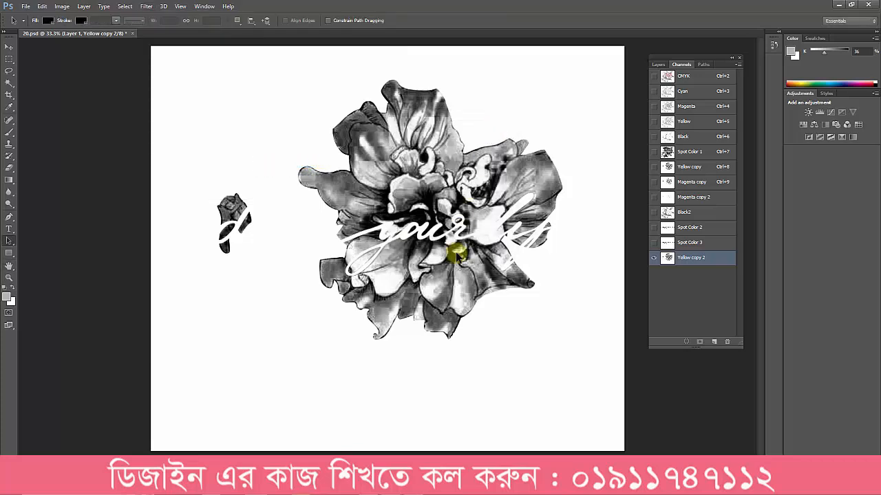
left_click(697, 170)
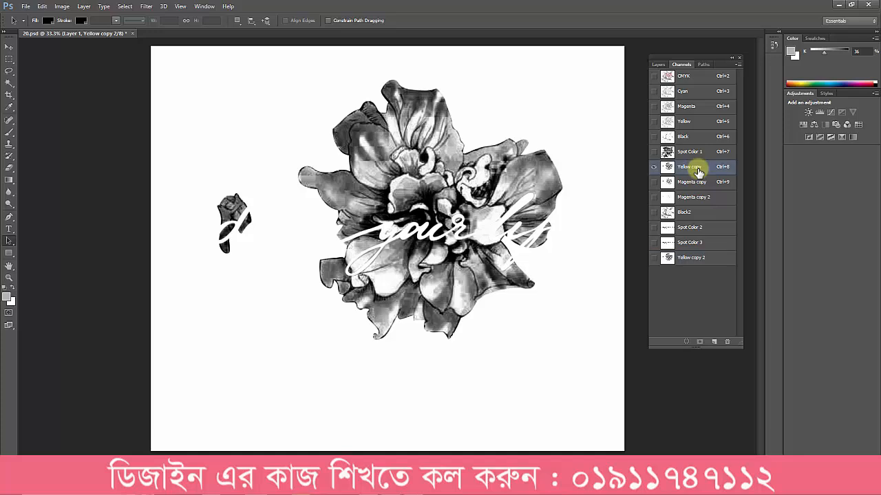
left_click(699, 255)
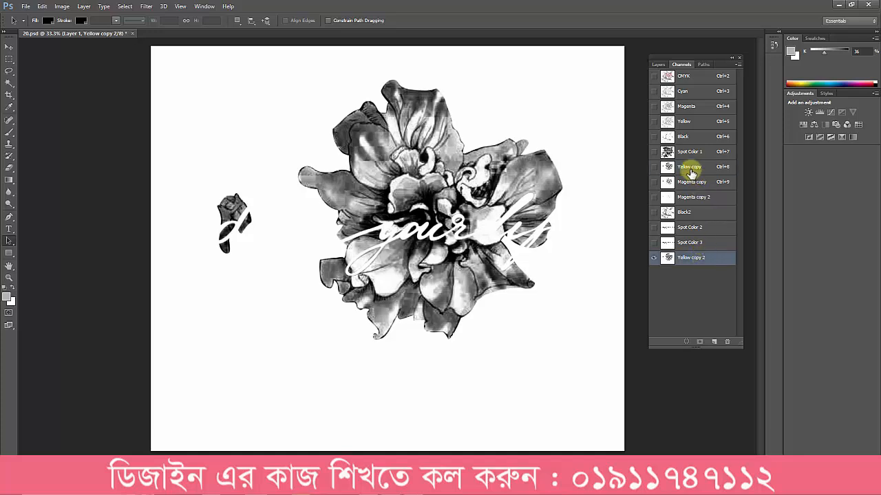
Step: Convert the Yellow copy 2 channel to a spot color channel with a dark olive ink color
double_click(669, 256)
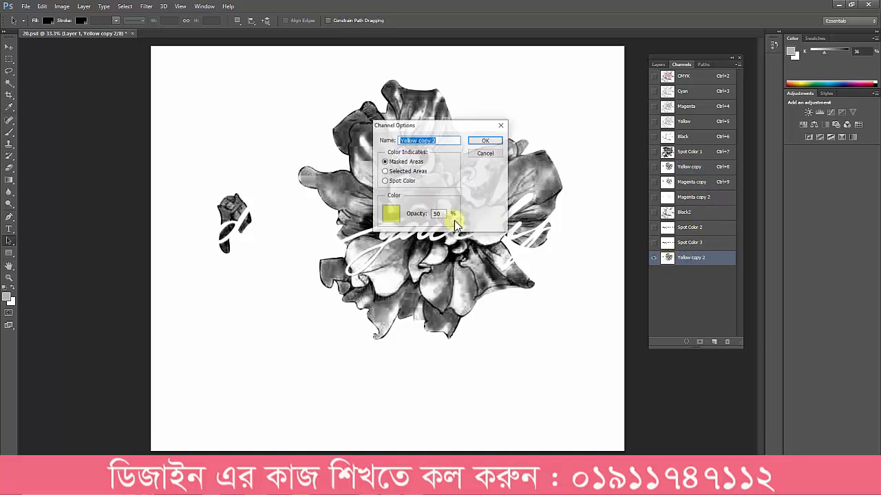
left_click(399, 181)
left_click(390, 214)
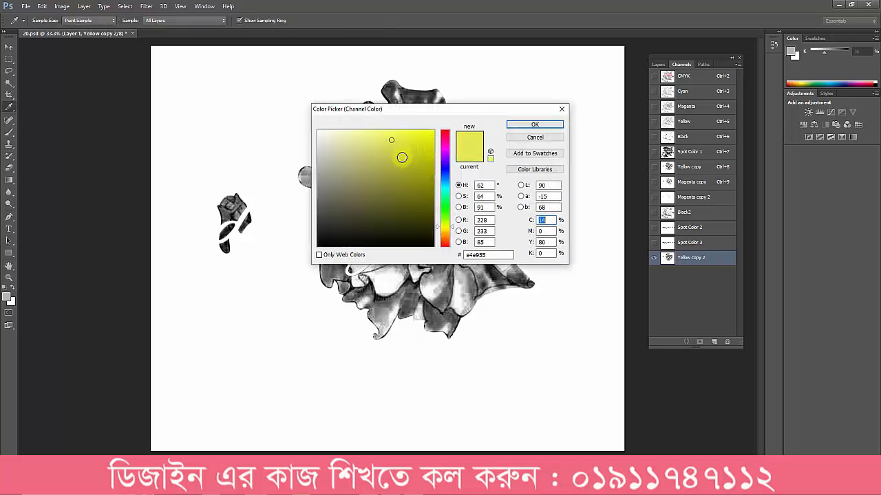
left_click(517, 127)
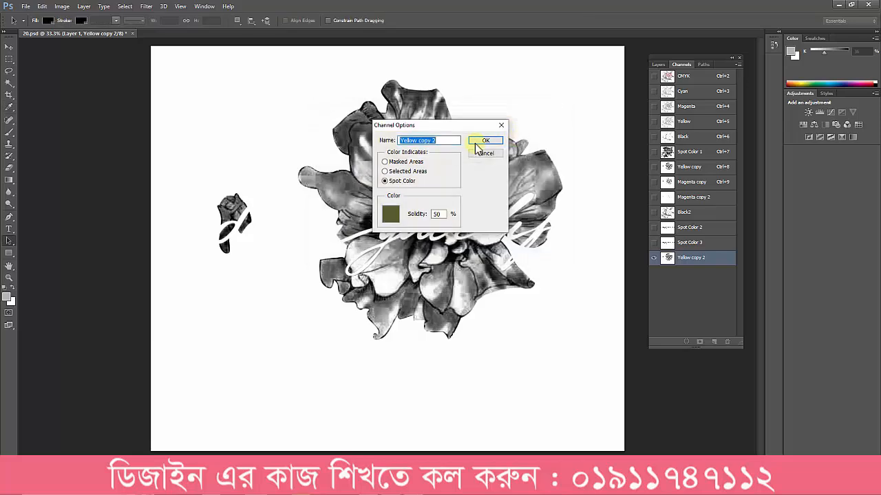
left_click(477, 143)
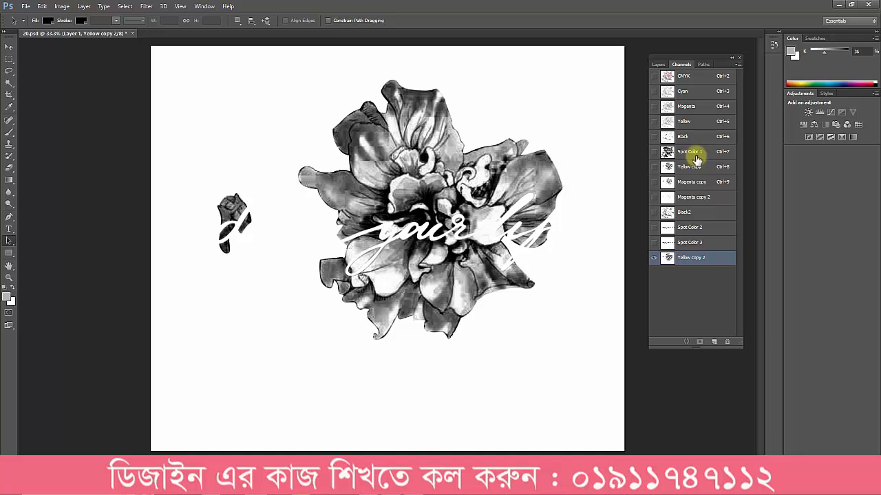